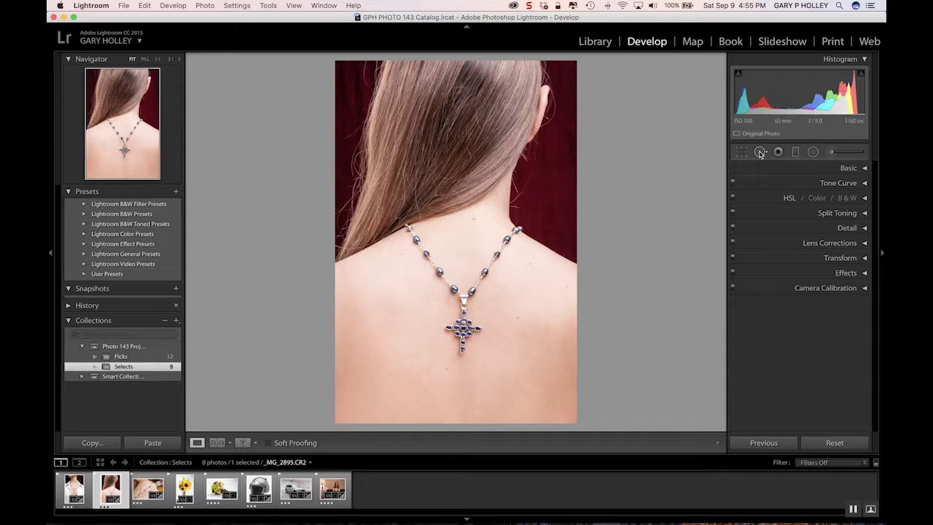
Start the Spot Removal tool in Heal mode and magnify the upper back around the necklace to 1:1
click(760, 152)
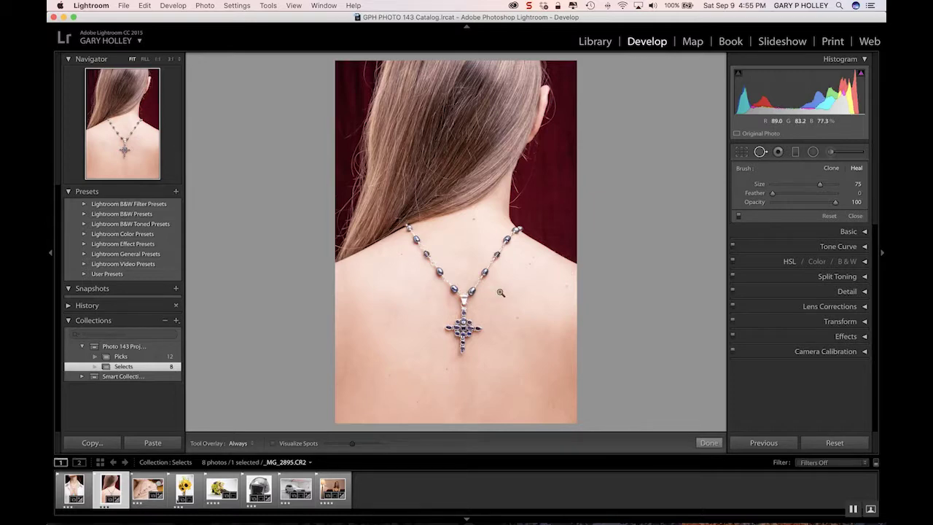
key(z)
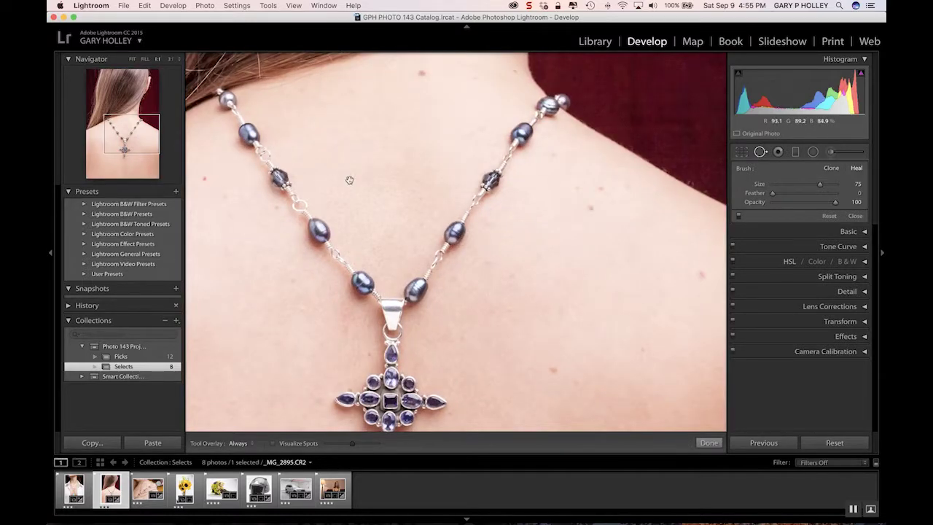
scroll(398, 419, up, 5)
scroll(391, 436, up, 4)
scroll(371, 338, right, 4)
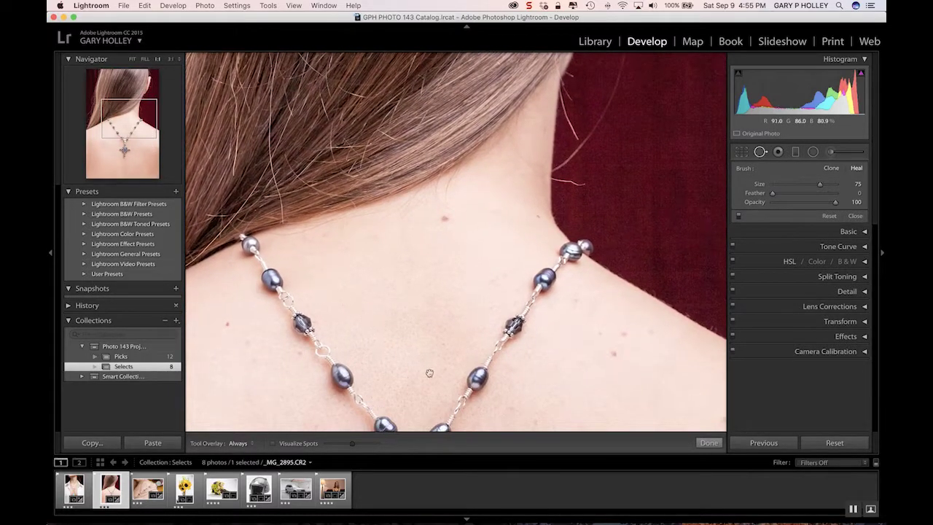
scroll(449, 302, left, 4)
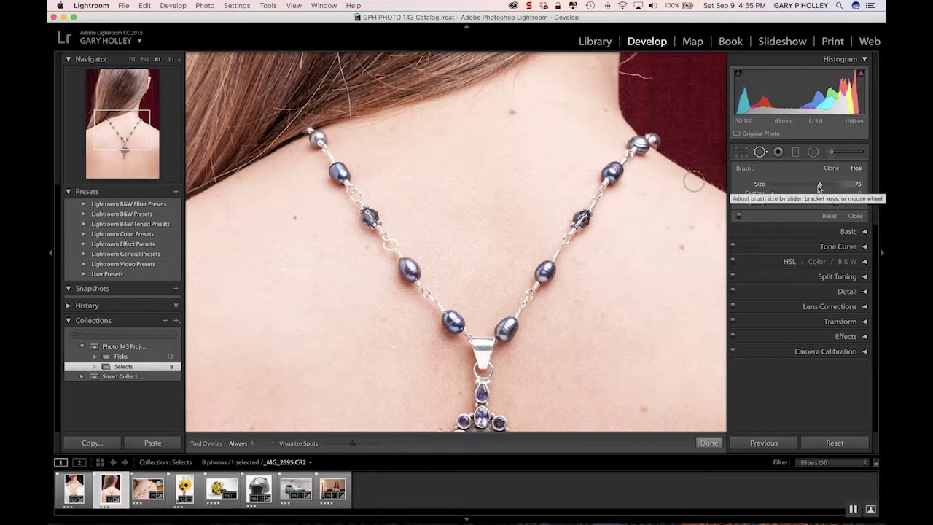
Try smaller and larger healing brush sizes over the blemish at the base of the neck, settling on size 68
mouse_move(820, 186)
mouse_down()
mouse_move(839, 187)
mouse_move(810, 188)
mouse_up()
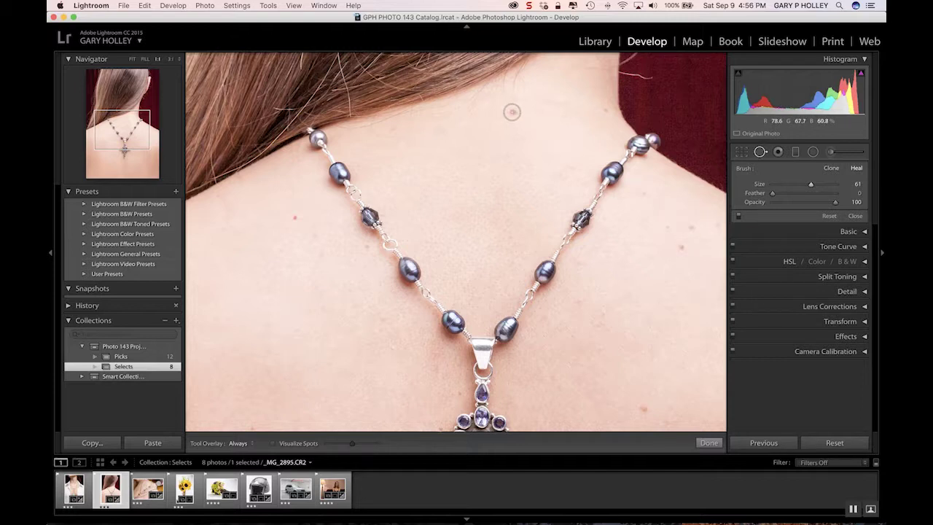
scroll(512, 111, down, 5)
scroll(510, 108, up, 3)
scroll(525, 129, down, 10)
scroll(521, 144, up, 15)
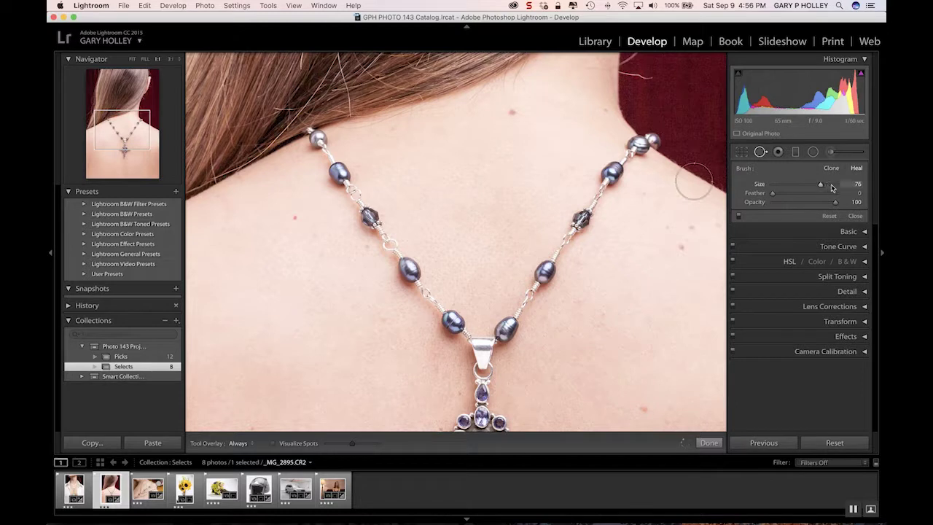
scroll(511, 110, down, 1)
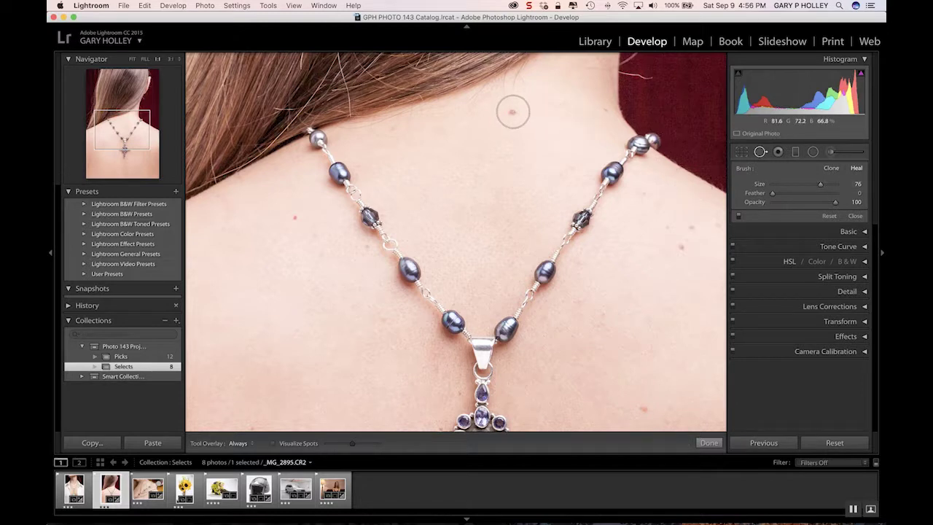
scroll(511, 112, down, 8)
scroll(511, 112, up, 8)
scroll(512, 112, down, 3)
Test soft and hard healing brush edges by raising and lowering the feather, finishing at 0
drag(773, 193, 805, 197)
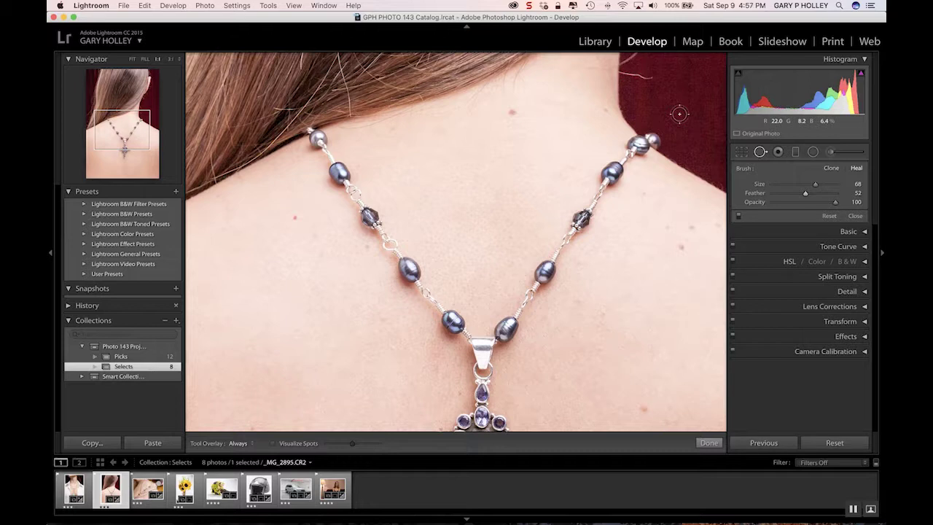
key(shift+bracketright)
key(shift+bracketright)
key(shift+bracketright)
key(shift+bracketright)
key(shift+bracketleft)
key(shift+bracketleft)
key(shift+bracketleft)
key(shift+bracketleft)
drag(805, 192, 838, 192)
drag(836, 194, 763, 199)
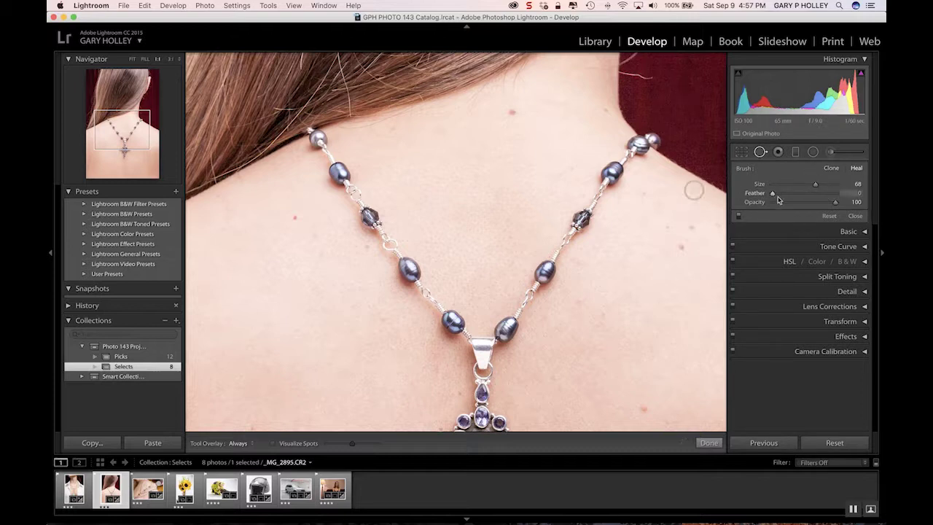
Set the brush feather to 50 and heal the blemish at the centre of the neck base
drag(773, 194, 805, 197)
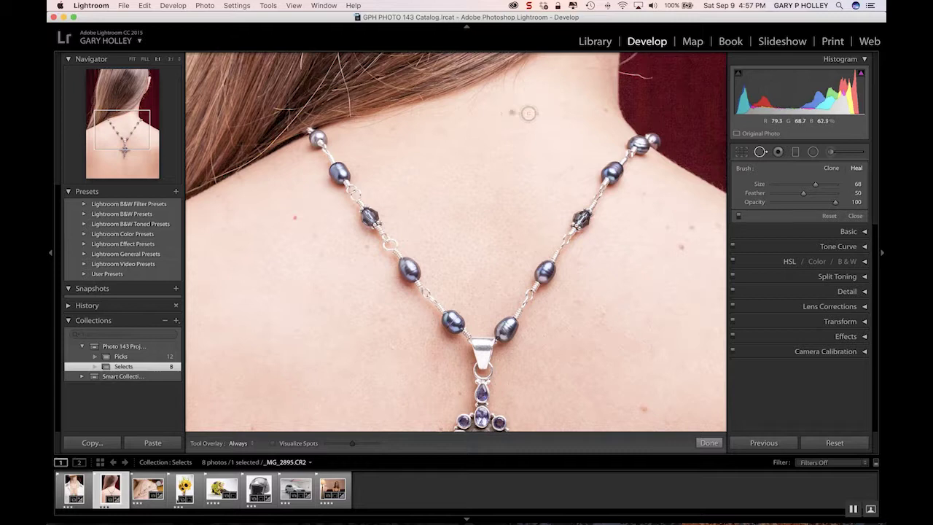
click(512, 111)
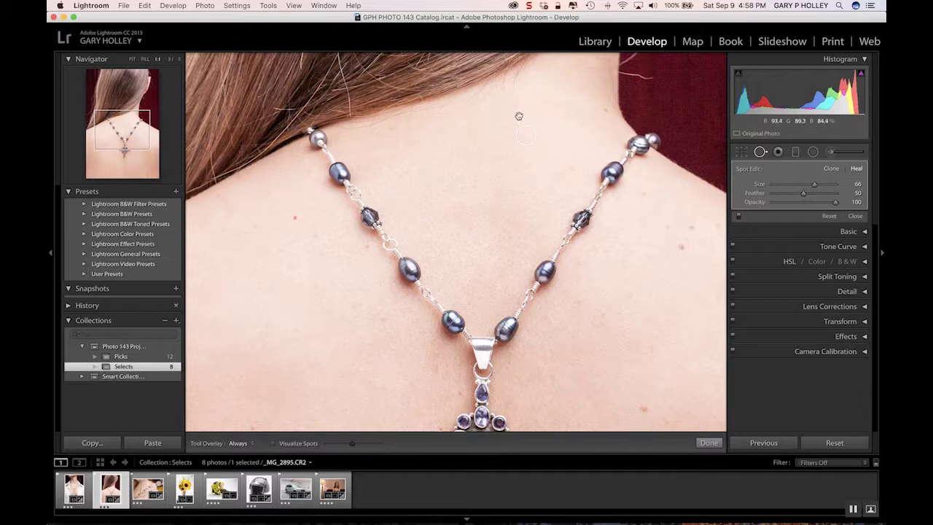
key(z)
key(z)
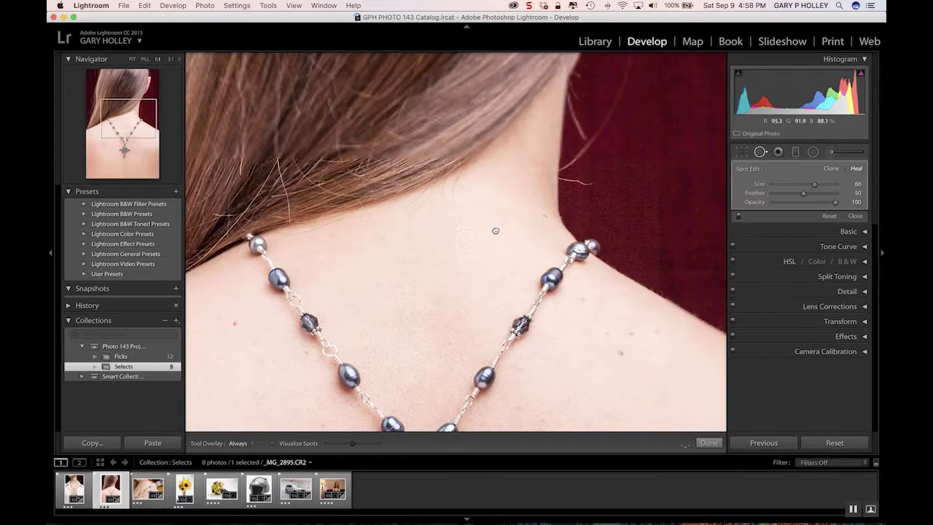
Try the dark background and a necklace bead as the neck spot's healing source, and move the source back onto clean skin just below it
scroll(495, 231, left, 3)
scroll(495, 230, down, 2)
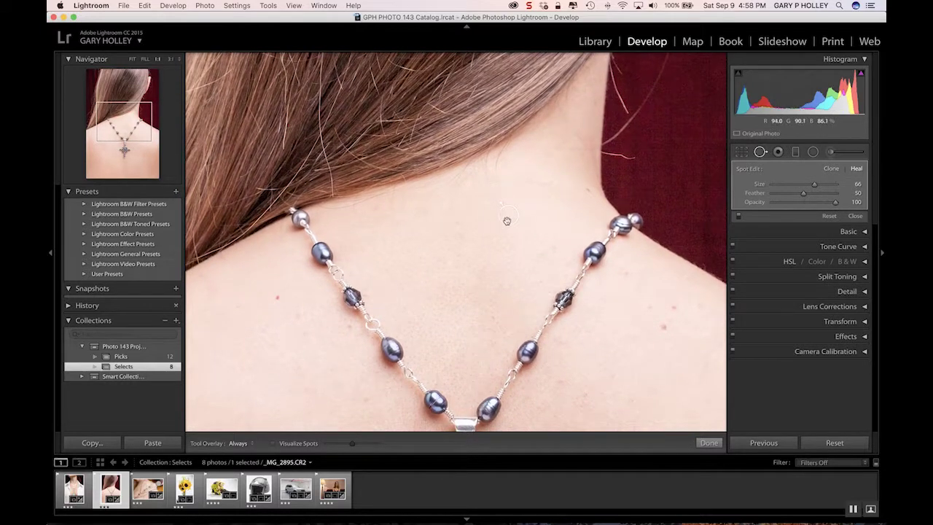
click(653, 174)
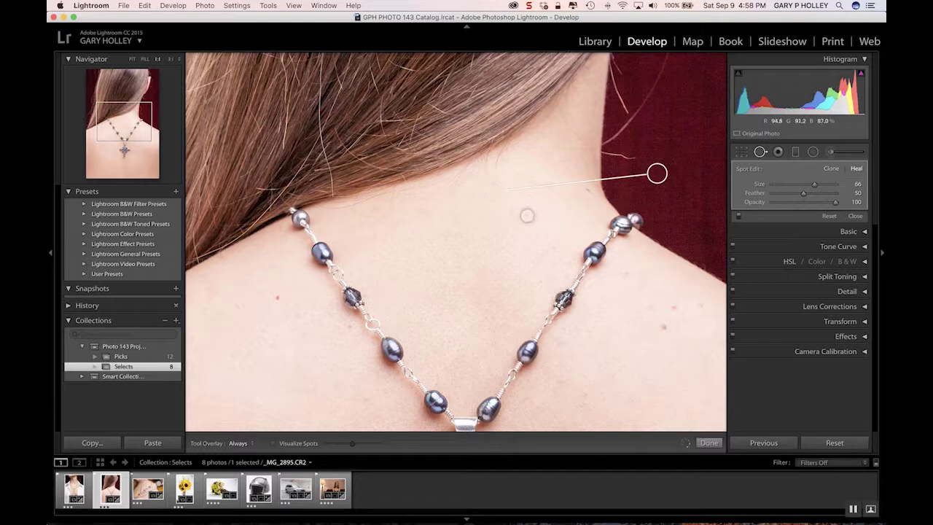
drag(657, 173, 595, 250)
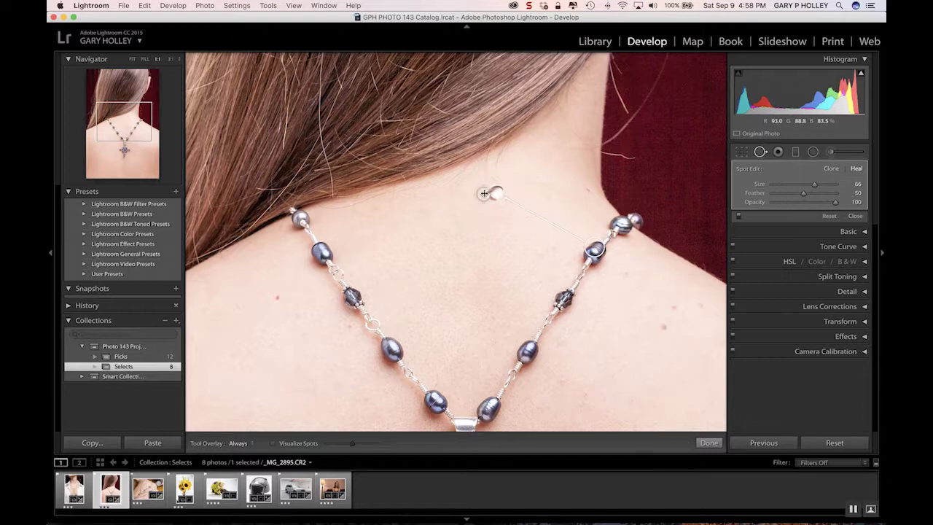
drag(595, 250, 516, 219)
Hide the side panels and heal the blemishes on the neck, the right shoulder and the left shoulder
key(Tab)
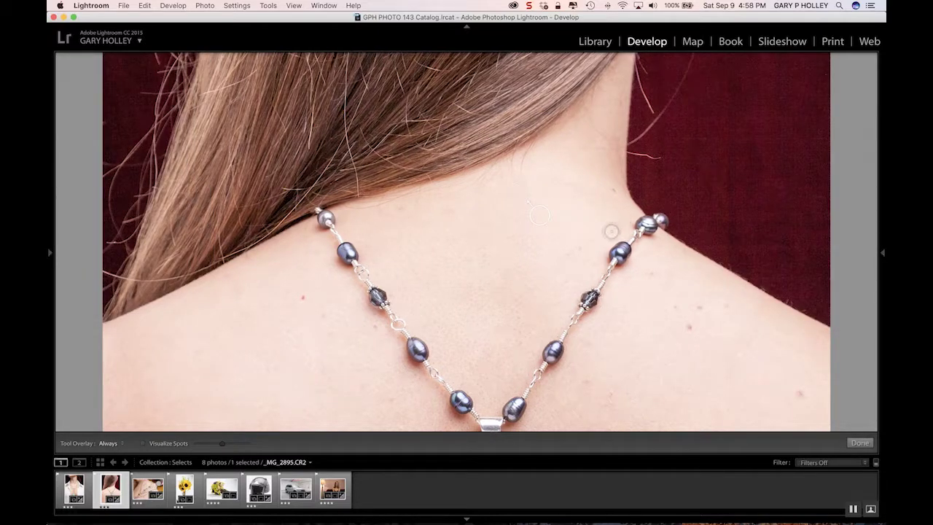
click(613, 191)
click(651, 275)
click(677, 306)
click(688, 327)
click(727, 307)
click(799, 393)
click(302, 297)
Heal the blemish to the right of the cross pendant and the three marks on the left side of the back
scroll(442, 282, down, 10)
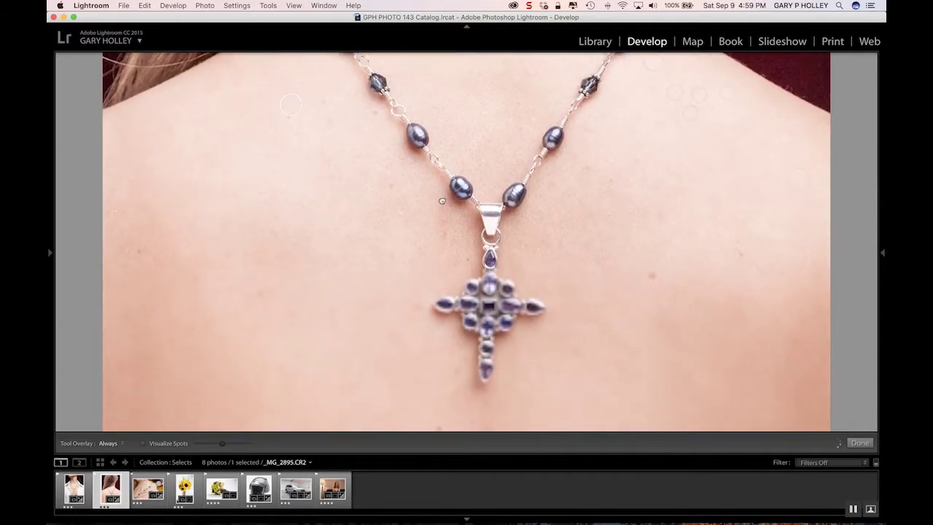
click(653, 273)
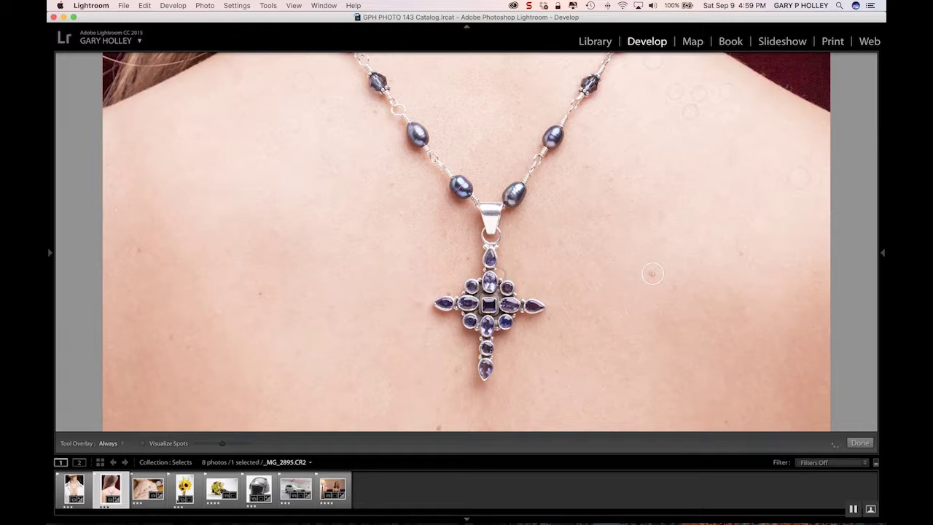
click(262, 294)
click(140, 251)
click(187, 344)
Heal the marks beside the necklace's right strand, on the far right of the back and below the pendant
scroll(589, 322, down, 2)
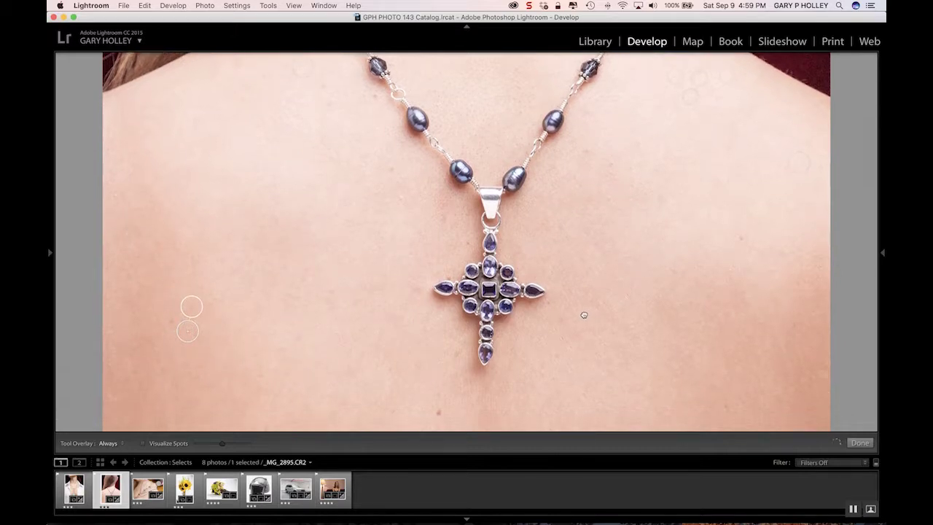
click(586, 145)
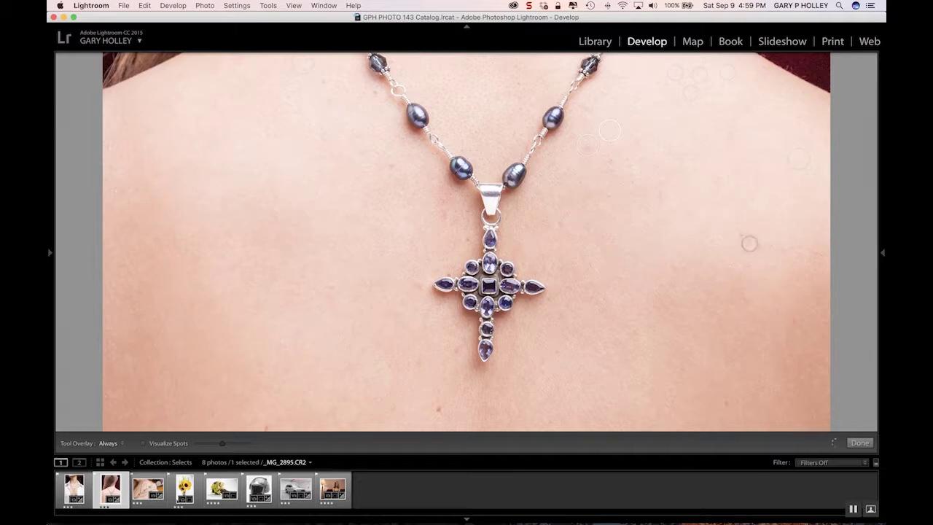
click(743, 234)
click(438, 408)
Heal the remaining blemishes across the lower back, including those along the photo's bottom edge
drag(532, 375, 508, 187)
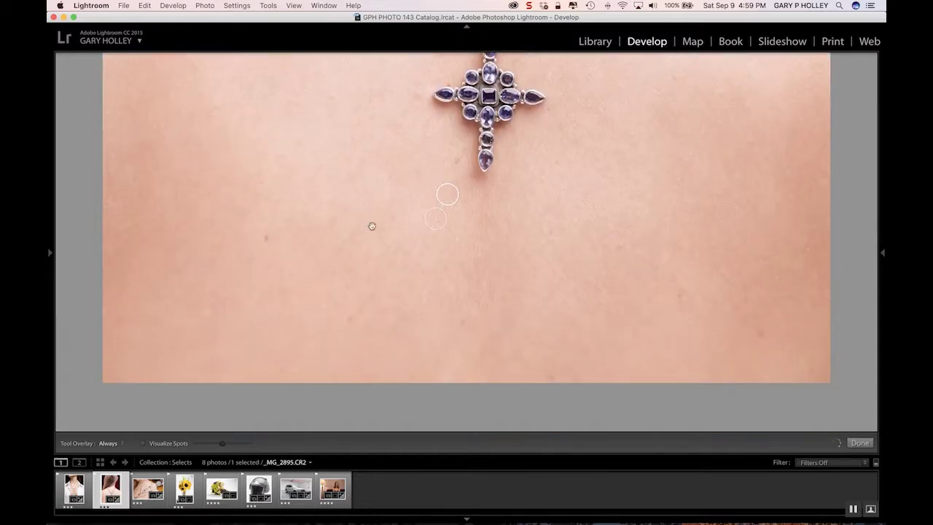
click(264, 237)
click(351, 318)
click(461, 322)
click(407, 375)
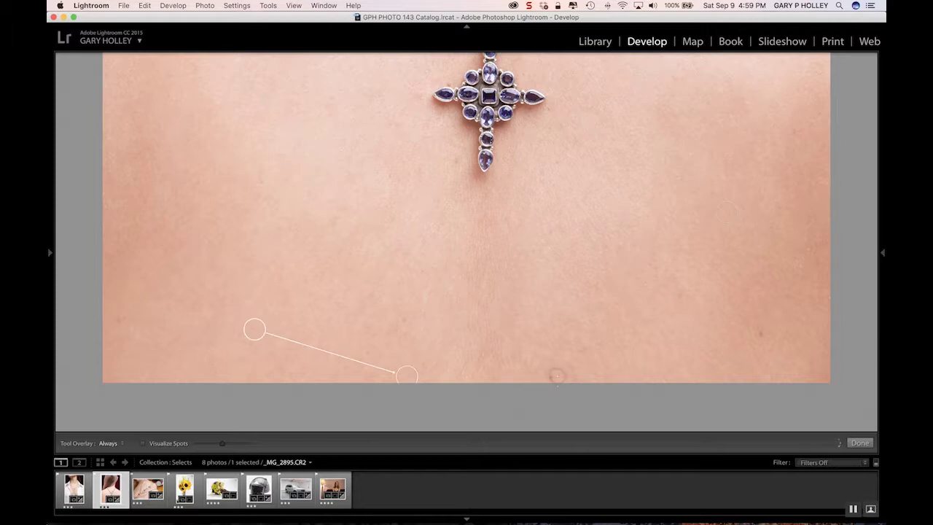
click(551, 377)
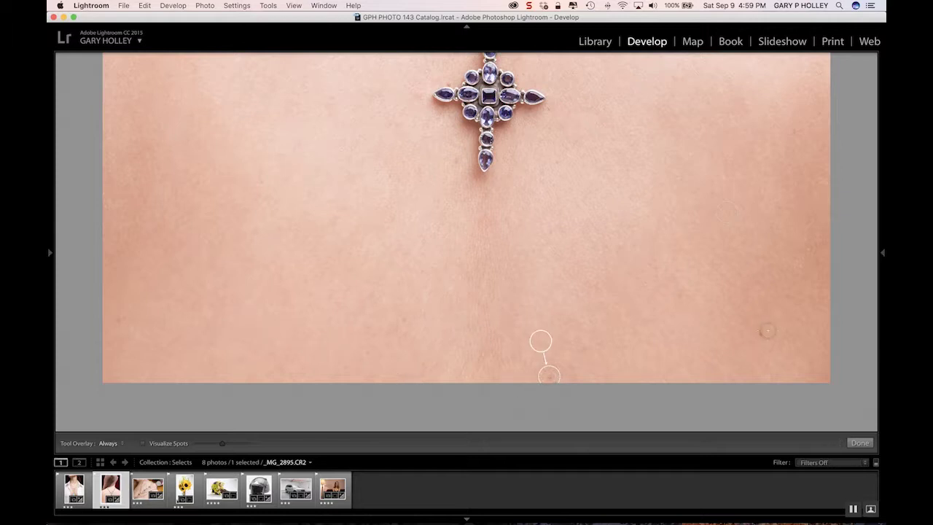
click(760, 333)
Heal the leftover skin marks on both sides of the necklace and beside the top of the cross pendant
key(z)
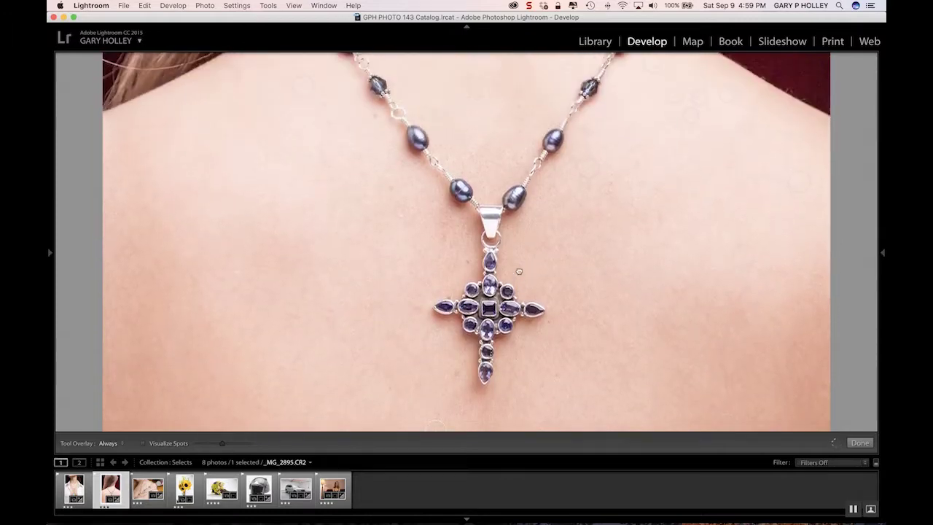
click(614, 185)
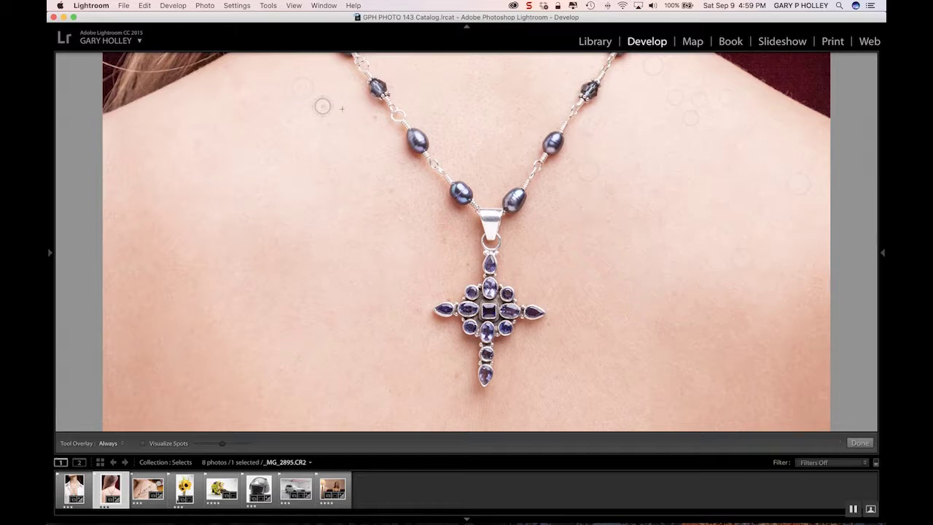
click(375, 117)
drag(469, 115, 496, 267)
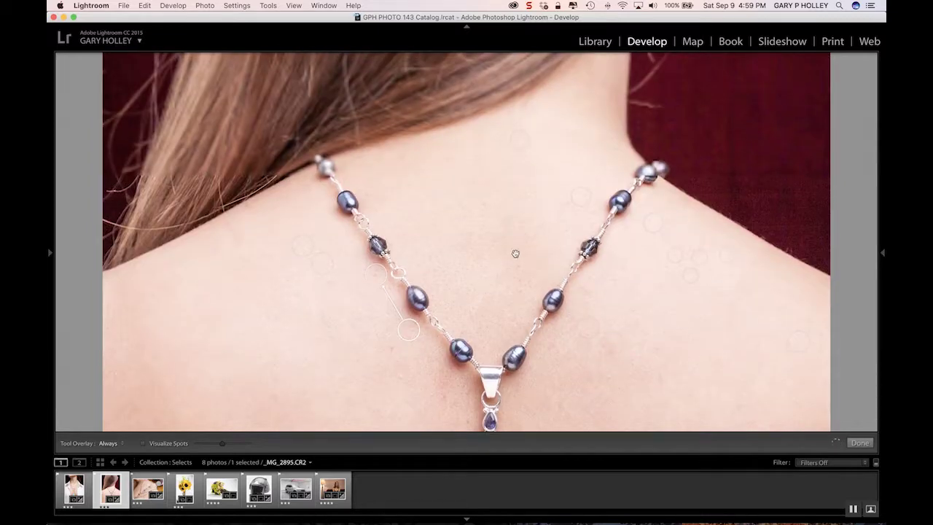
click(399, 376)
scroll(408, 364, down, 3)
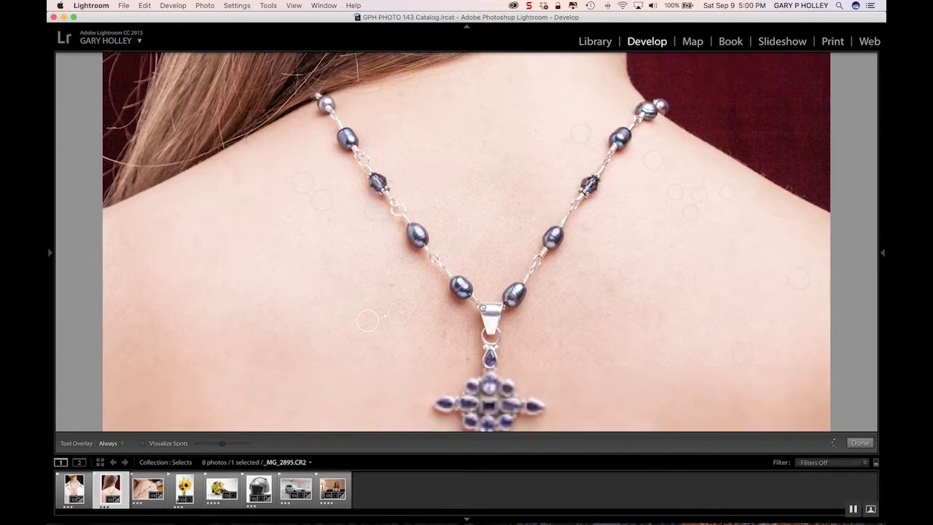
click(467, 346)
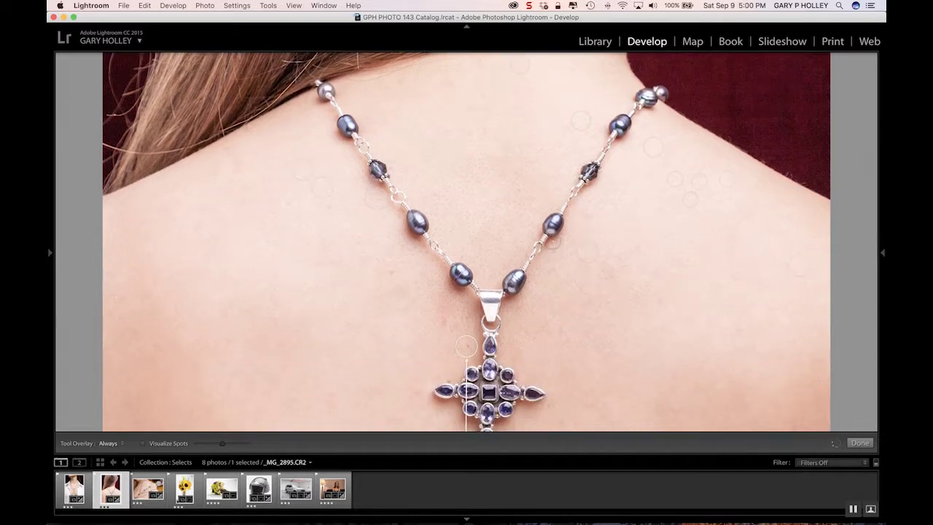
Adjust the healing spots around the necklace's right strand and on the right shoulder, and fit the whole photo in view
drag(560, 208, 536, 245)
drag(579, 165, 524, 156)
drag(651, 148, 655, 147)
click(478, 234)
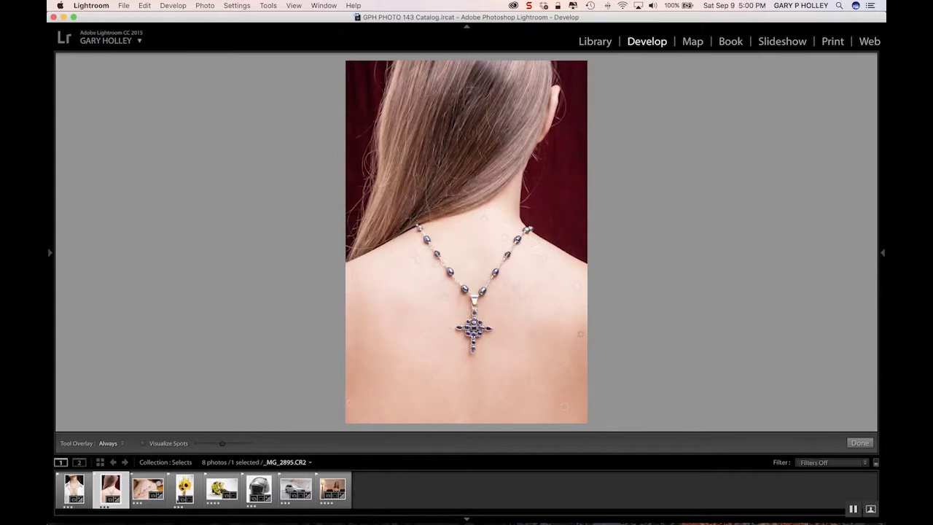
Show the side panels again and change the Tool Overlay from Always to Selected
key(Tab)
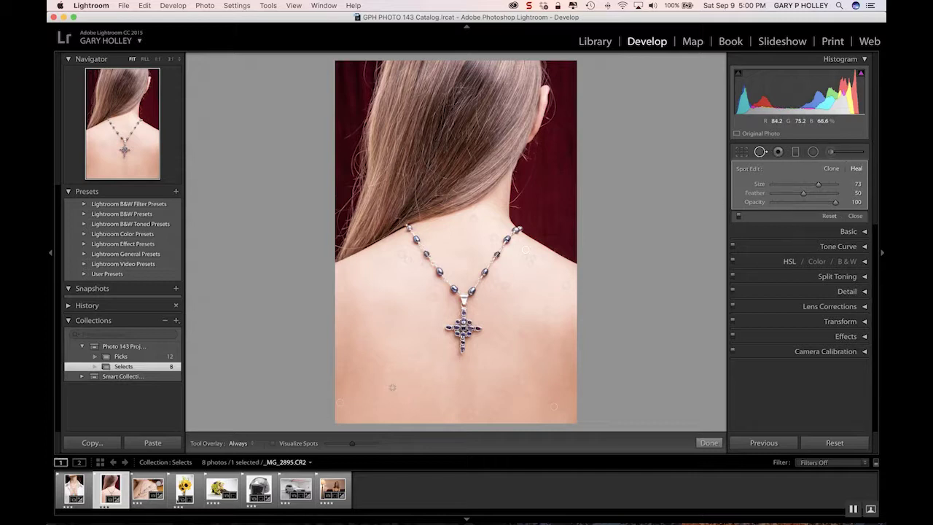
click(249, 447)
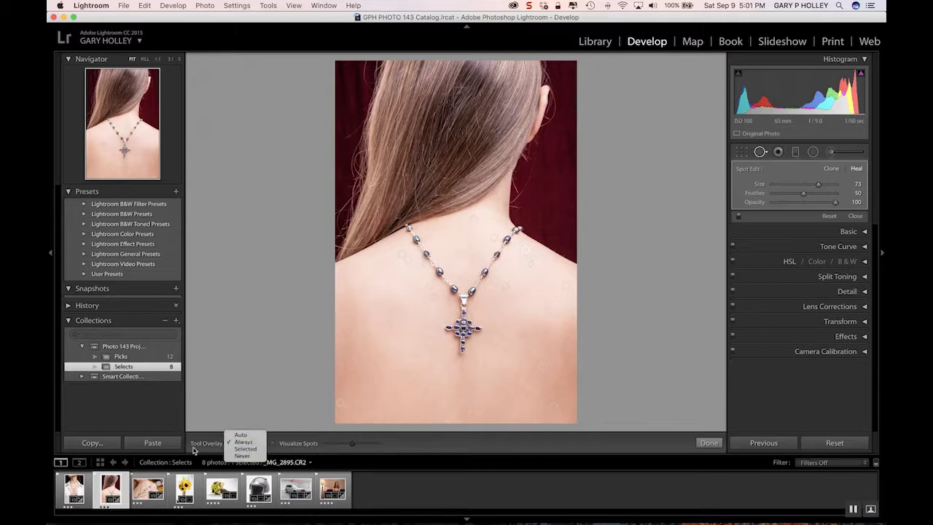
click(247, 442)
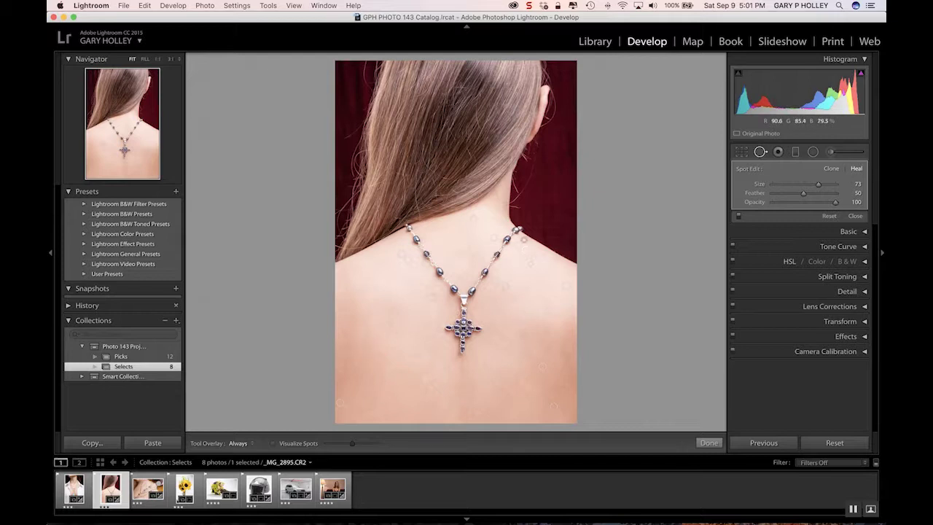
click(243, 443)
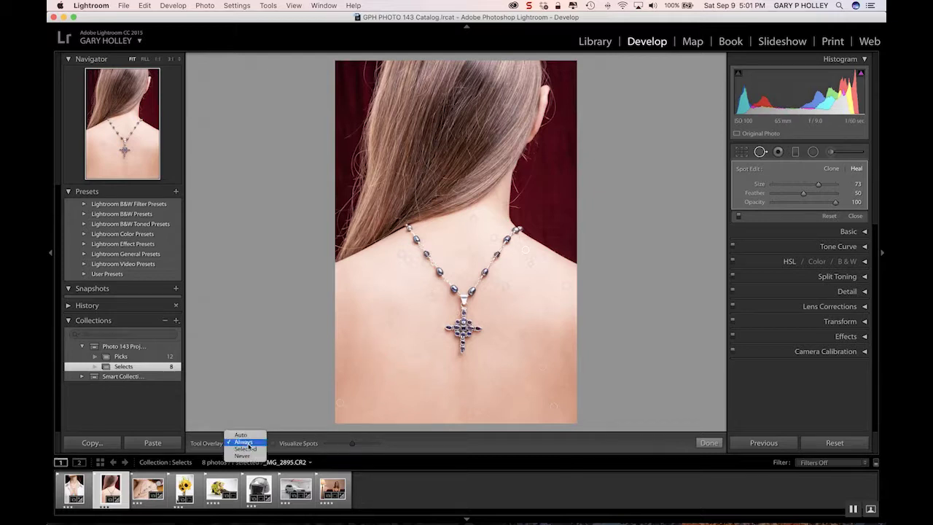
click(245, 449)
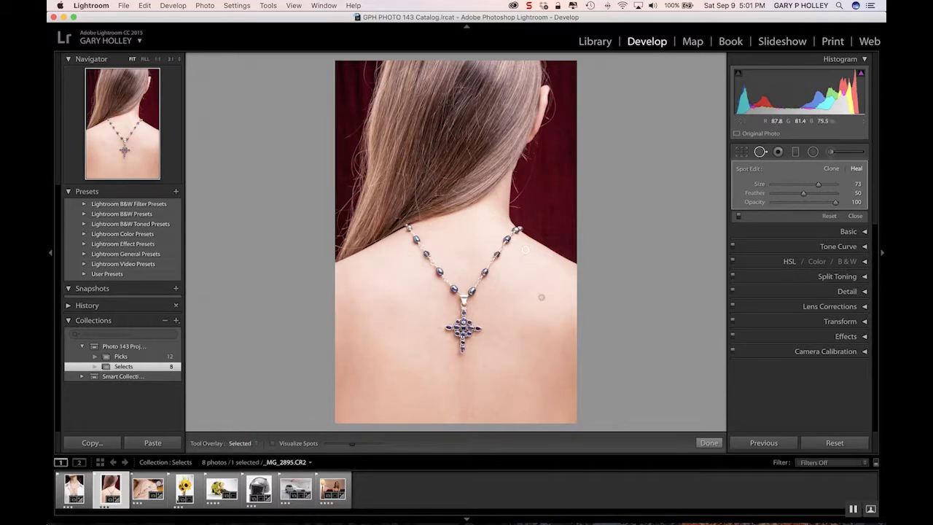
Try the Never option for the Tool Overlay, and leave the overlay set to Auto
click(239, 444)
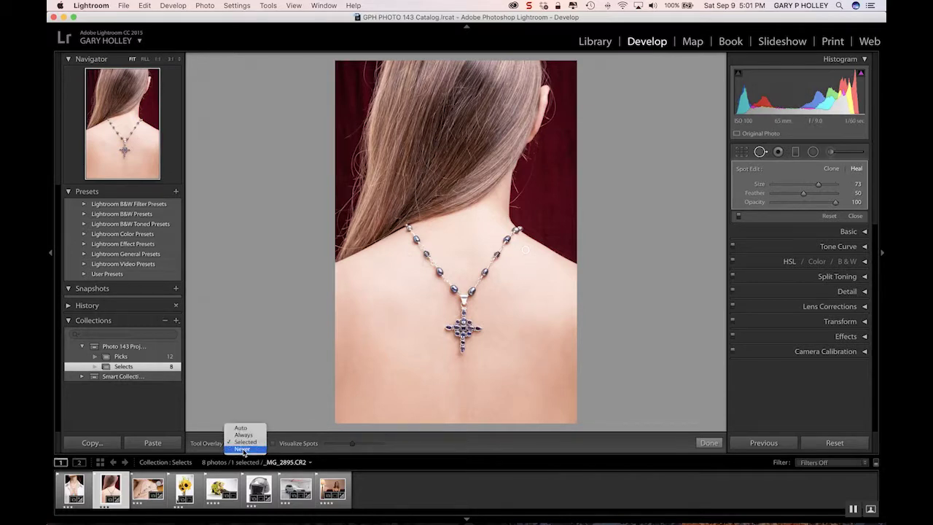
click(244, 453)
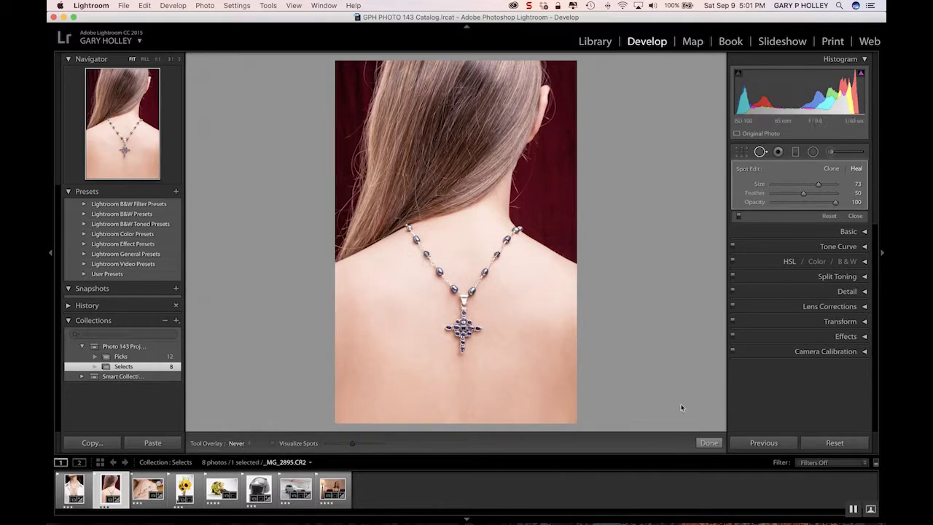
click(243, 444)
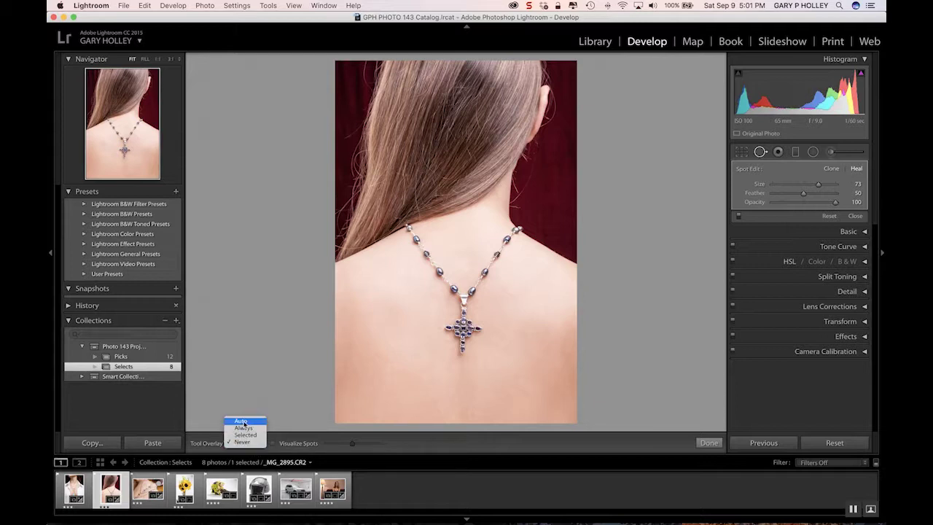
click(243, 422)
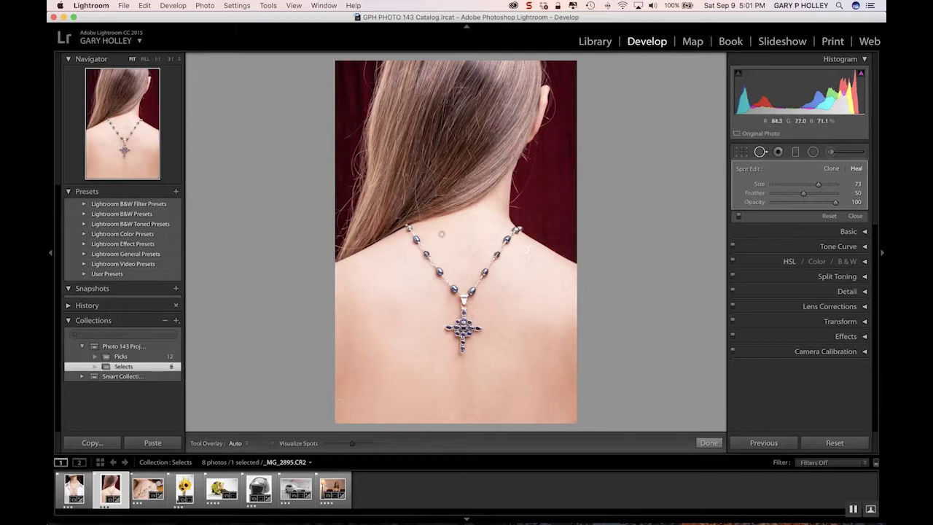
Zoom in on the upper back and delete the healing spot covering the mole at the base of the neck
click(468, 265)
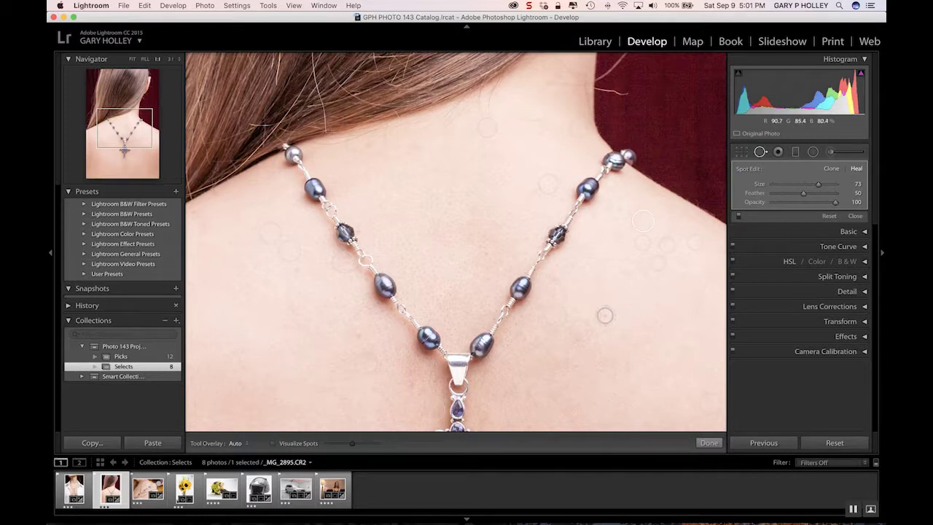
drag(520, 355, 530, 314)
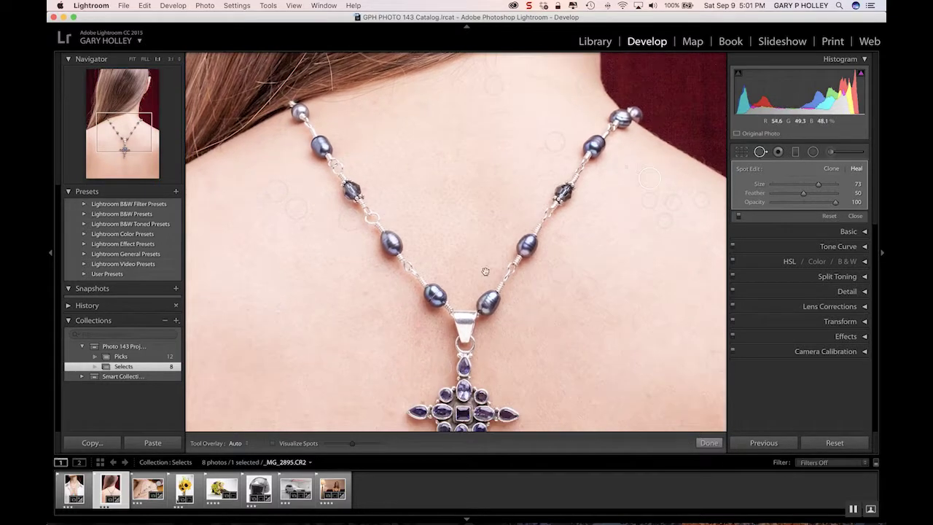
click(367, 293)
scroll(491, 85, down, 3)
drag(487, 100, 496, 169)
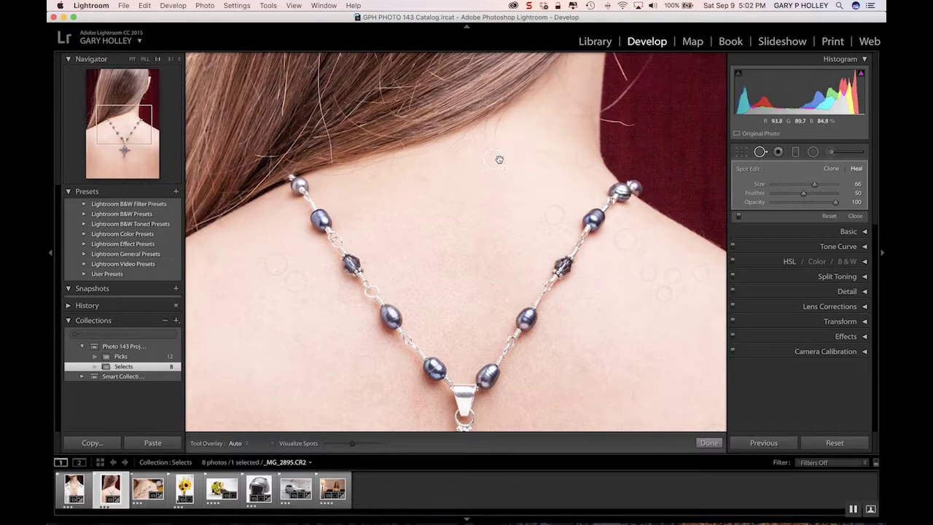
key(Delete)
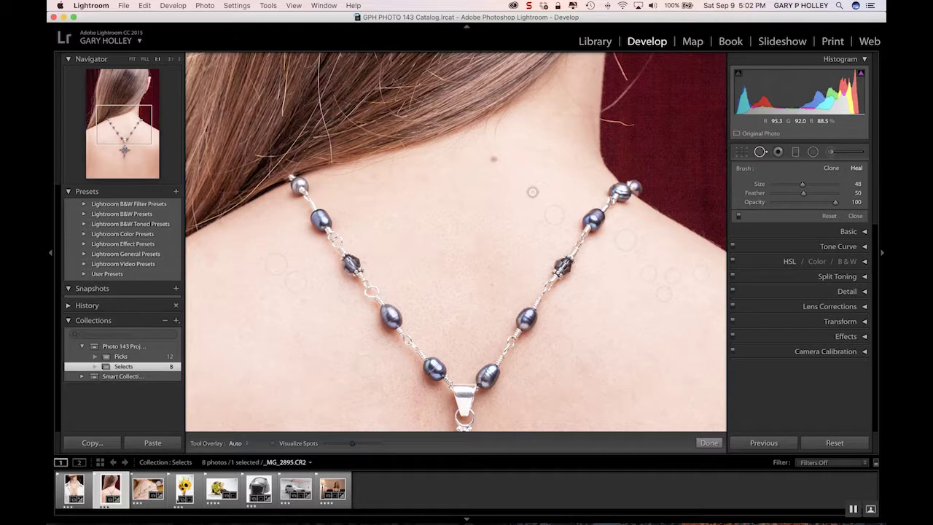
Heal the mole at the base of the neck with the brush reduced to size 27, undo it, and heal the mole again
scroll(501, 165, down, 5)
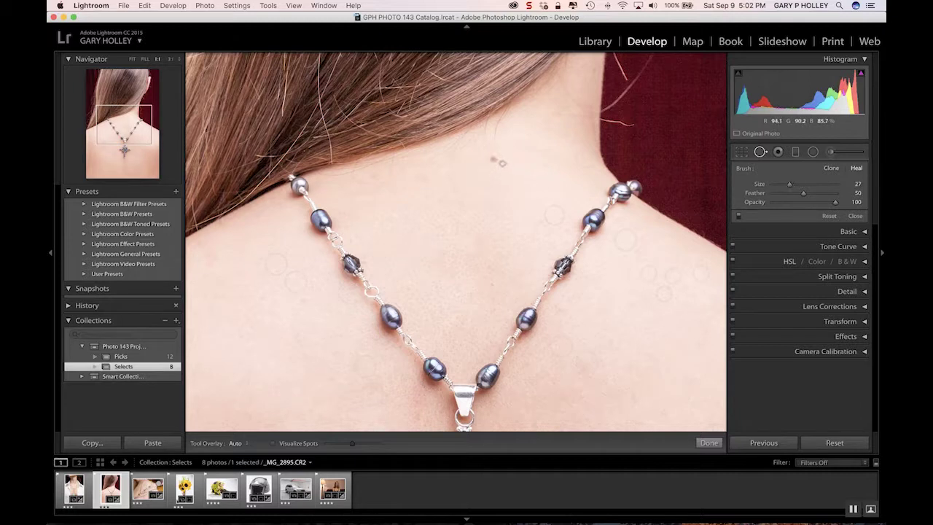
click(494, 160)
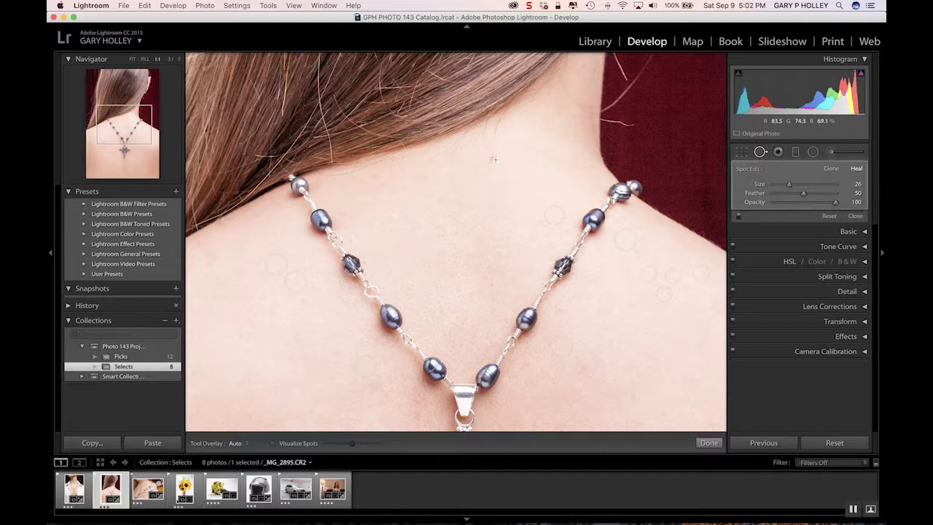
key(super+z)
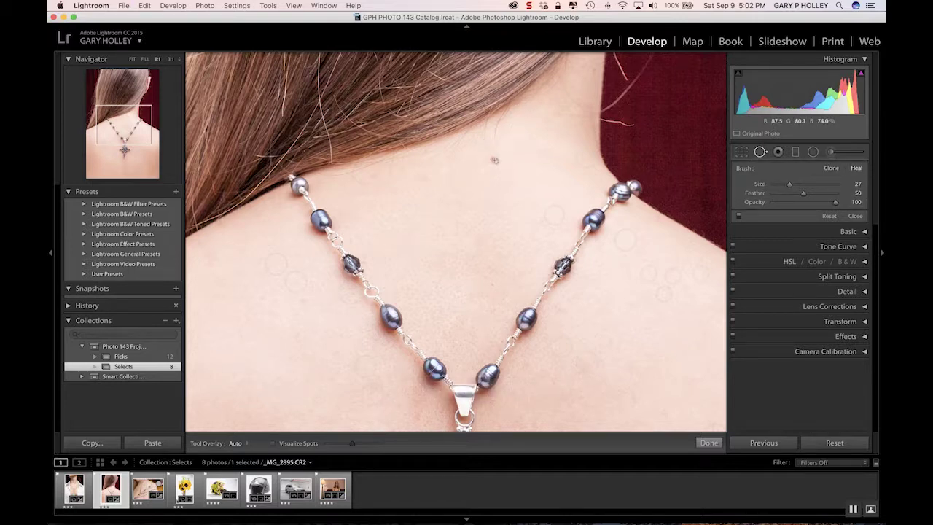
click(494, 160)
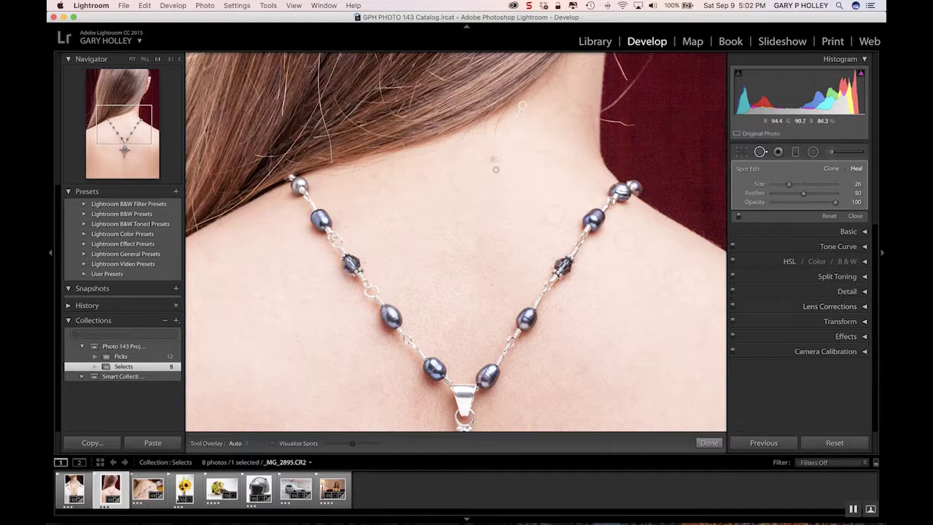
Set the neck healing spot's size to 69 and reposition the spot over the mole and its source on clean skin
scroll(496, 164, up, 3)
scroll(498, 167, up, 5)
scroll(500, 165, up, 7)
scroll(508, 172, down, 1)
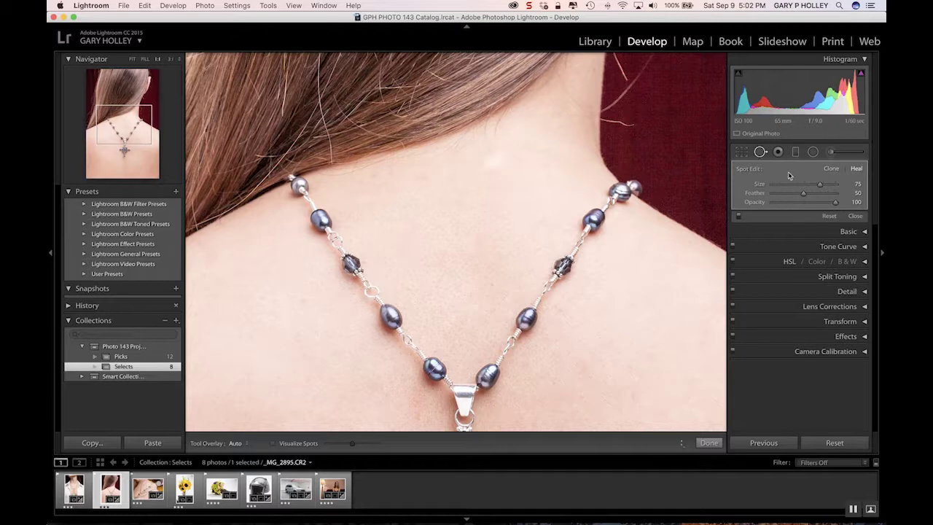
drag(820, 186, 817, 189)
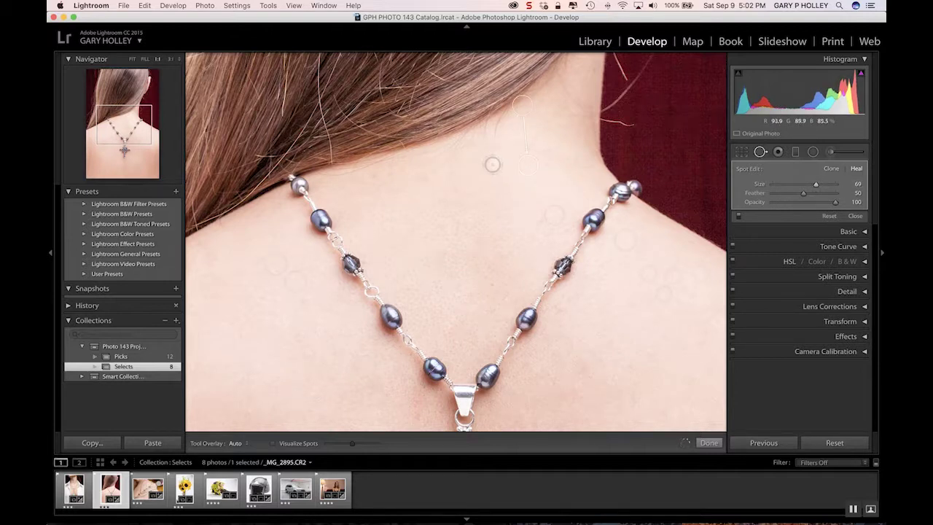
drag(525, 167, 494, 159)
drag(522, 107, 540, 148)
Heal over the lower-middle pearl on the necklace's right strand, compare the result in Clone mode, and delete the spot
mouse_move(541, 309)
mouse_down()
mouse_move(516, 315)
mouse_move(520, 324)
mouse_move(535, 315)
mouse_move(527, 332)
mouse_move(517, 325)
mouse_move(543, 312)
mouse_up()
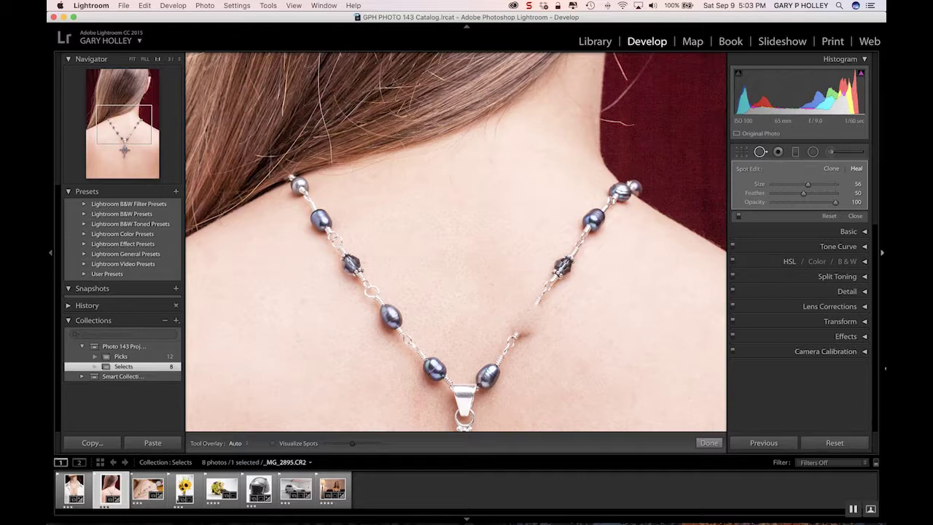
click(832, 169)
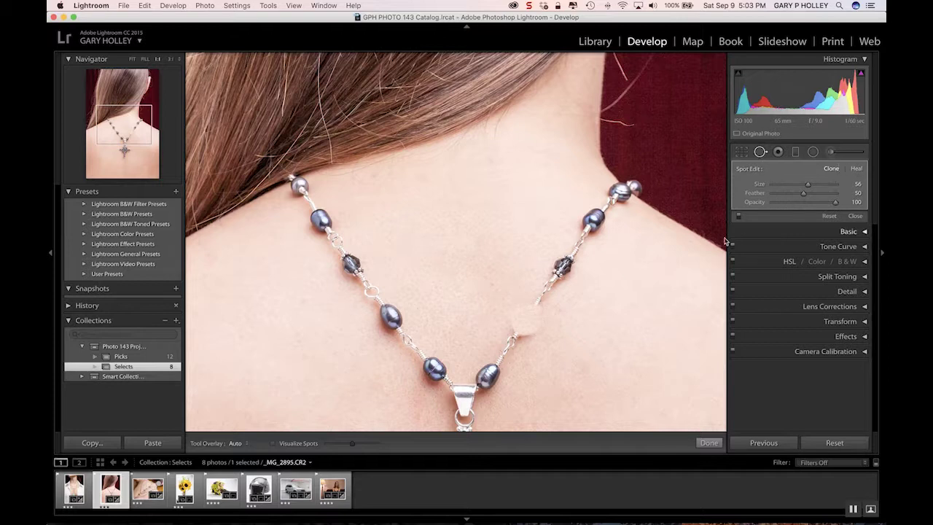
key(Delete)
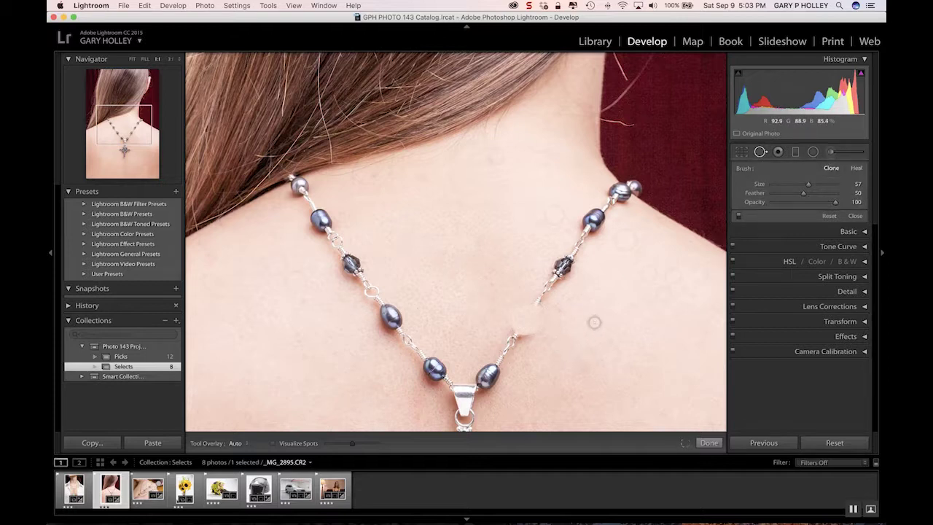
Place a Clone spot of size 56 on the skin beside the cross pendant and move its source onto a pearl of the right strand
scroll(556, 313, down, 5)
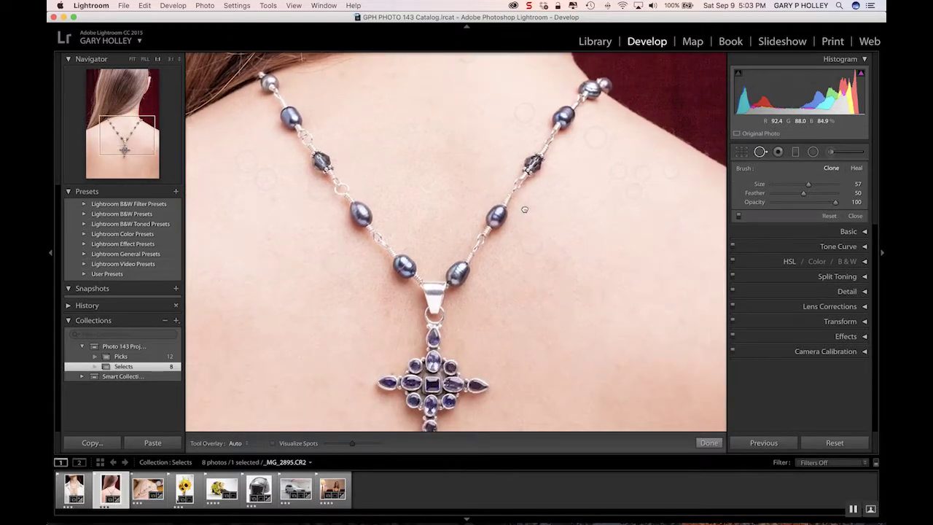
mouse_move(529, 329)
mouse_down()
mouse_move(522, 325)
mouse_move(544, 322)
mouse_move(539, 335)
mouse_move(540, 321)
mouse_up()
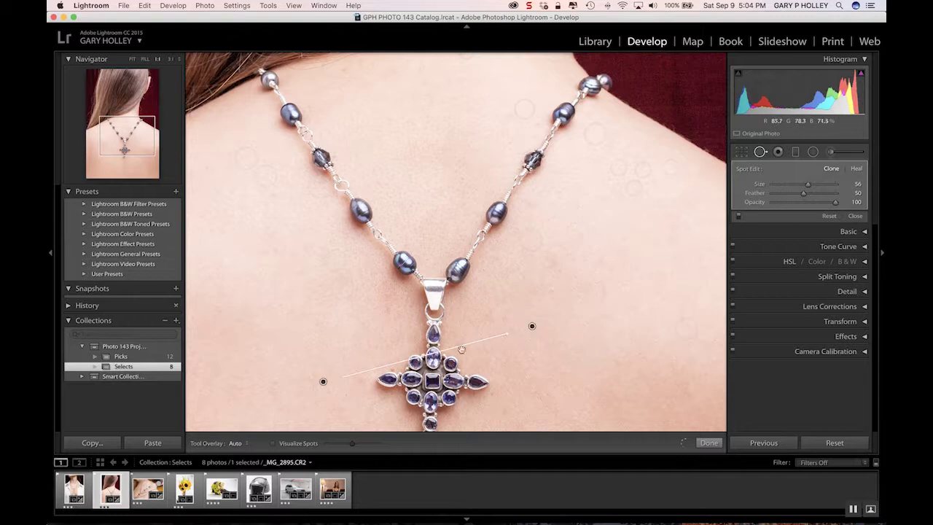
mouse_move(323, 382)
mouse_down()
mouse_move(475, 248)
mouse_move(495, 213)
mouse_up()
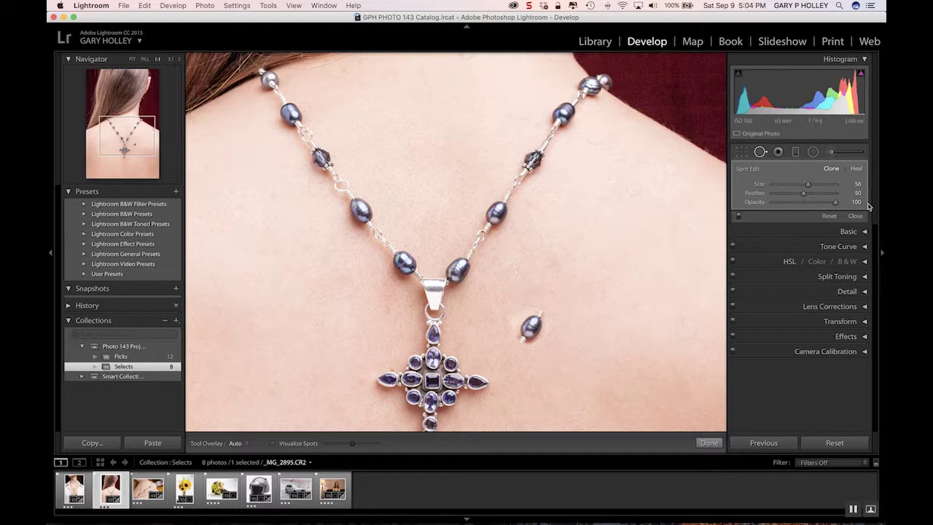
Compare the copied pearl in Heal and Clone modes, and delete the copied spot
click(859, 168)
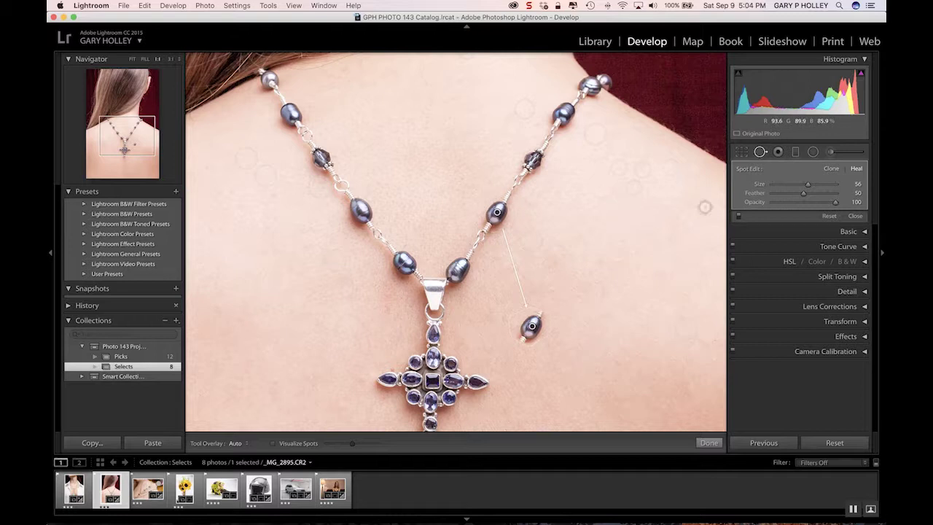
click(833, 170)
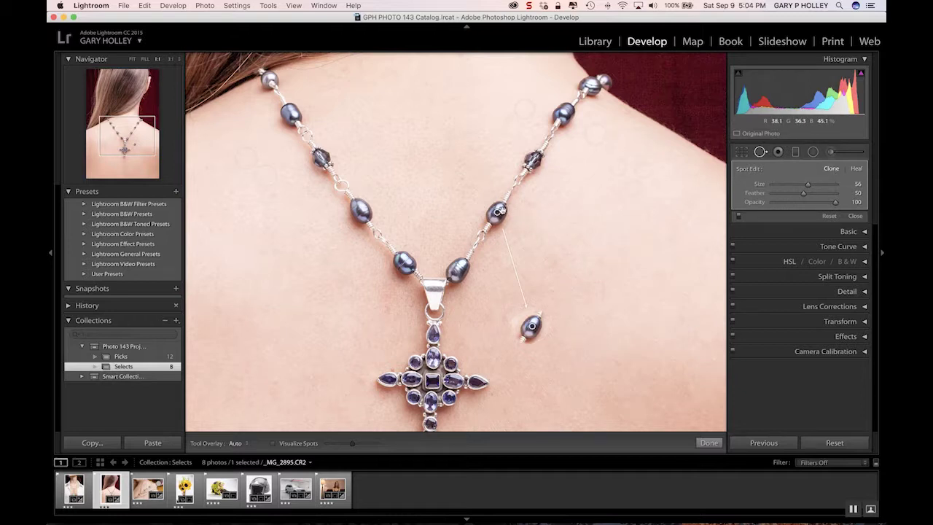
click(856, 169)
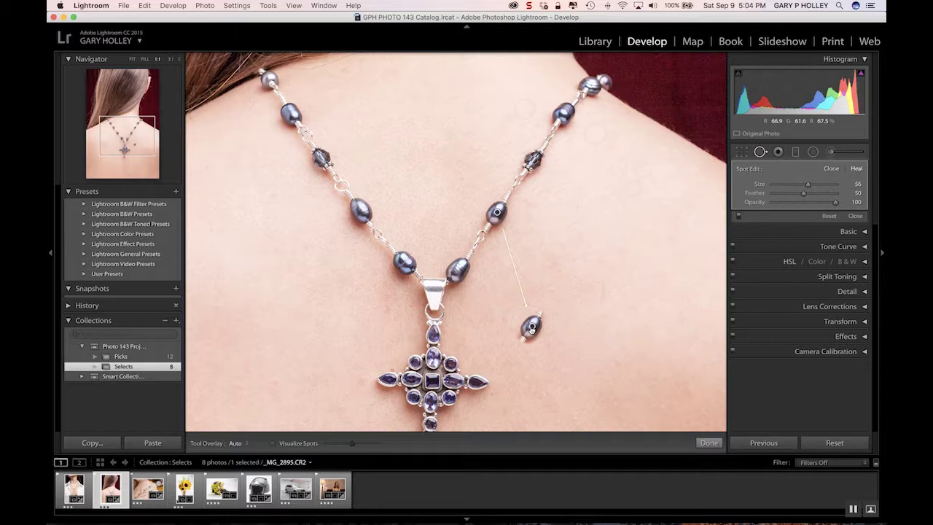
key(Delete)
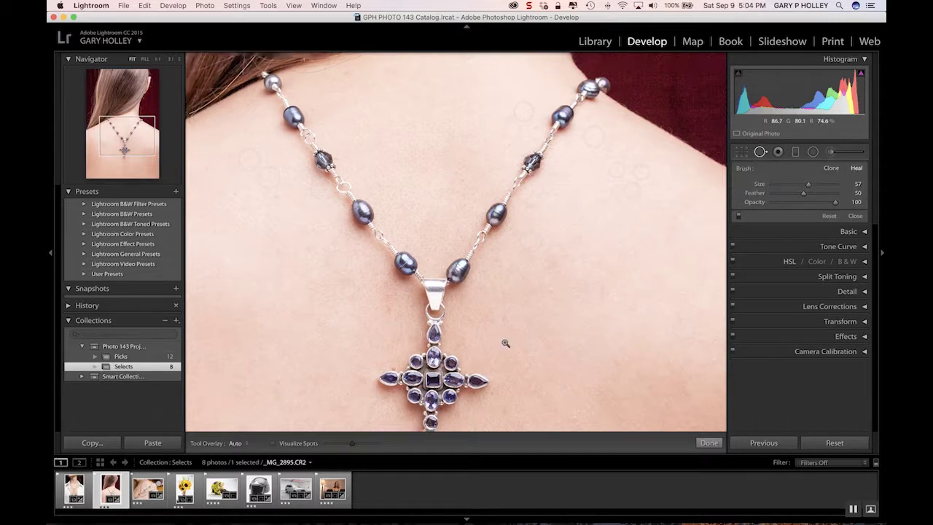
Close Spot Removal with the whole photo in view, and set up an Adjustment Brush with a feather of 32
key(z)
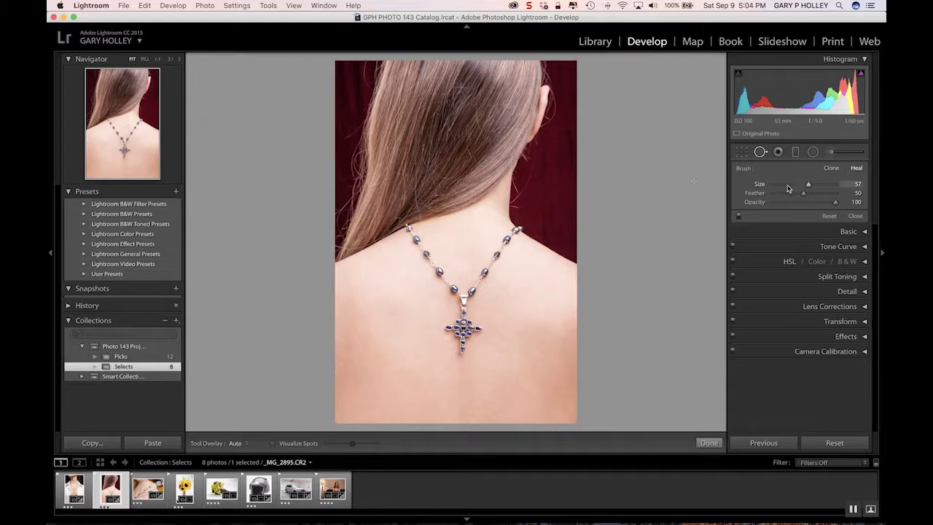
click(762, 152)
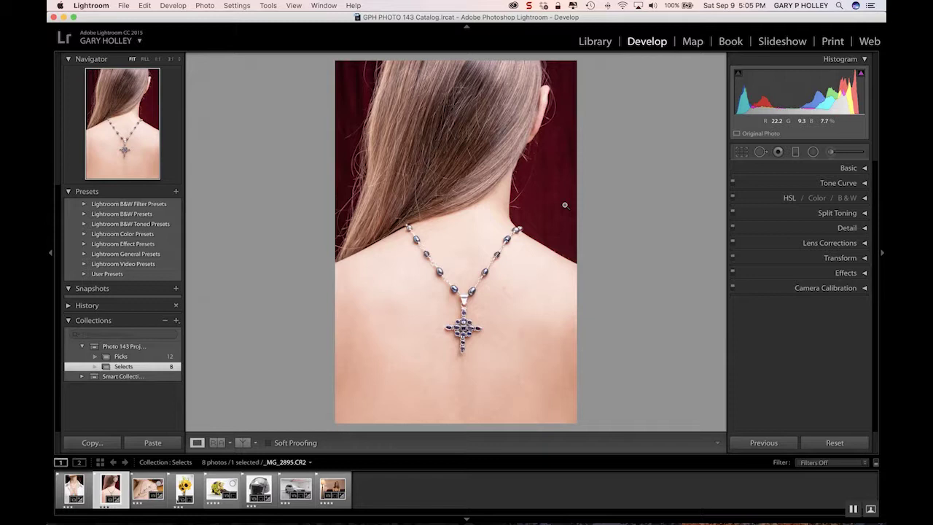
click(832, 153)
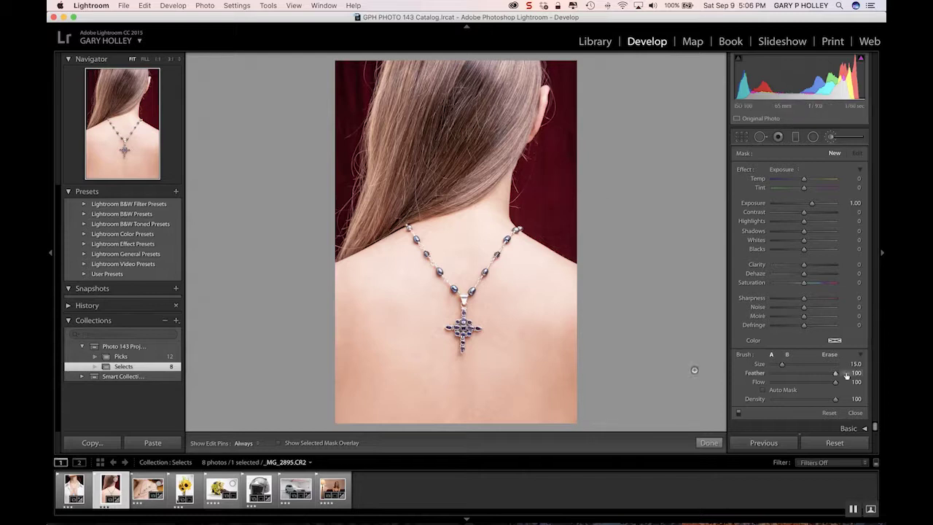
drag(837, 373, 793, 373)
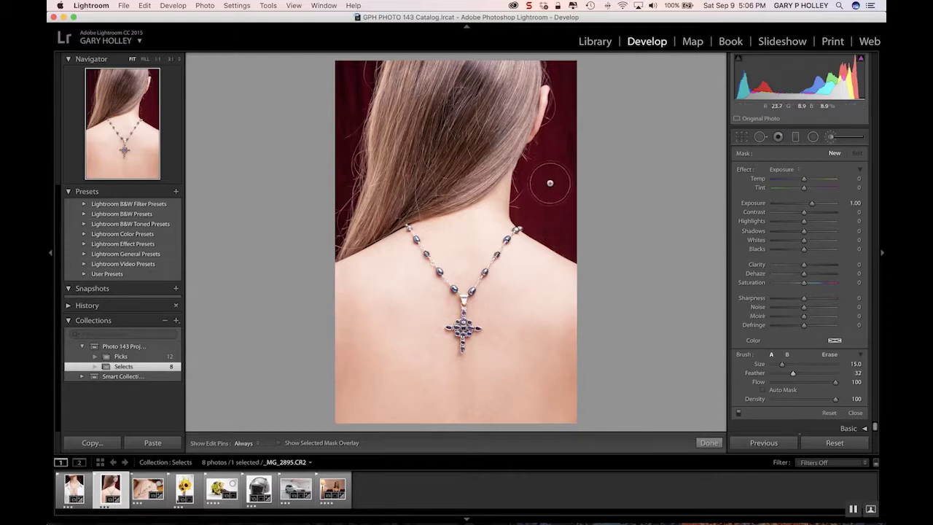
Paint an Adjustment Brush mask over the red background to the right of the neck
key(h)
mouse_move(567, 210)
mouse_down()
mouse_move(573, 201)
mouse_move(563, 224)
mouse_move(551, 186)
mouse_move(553, 197)
mouse_move(560, 178)
mouse_up()
key(h)
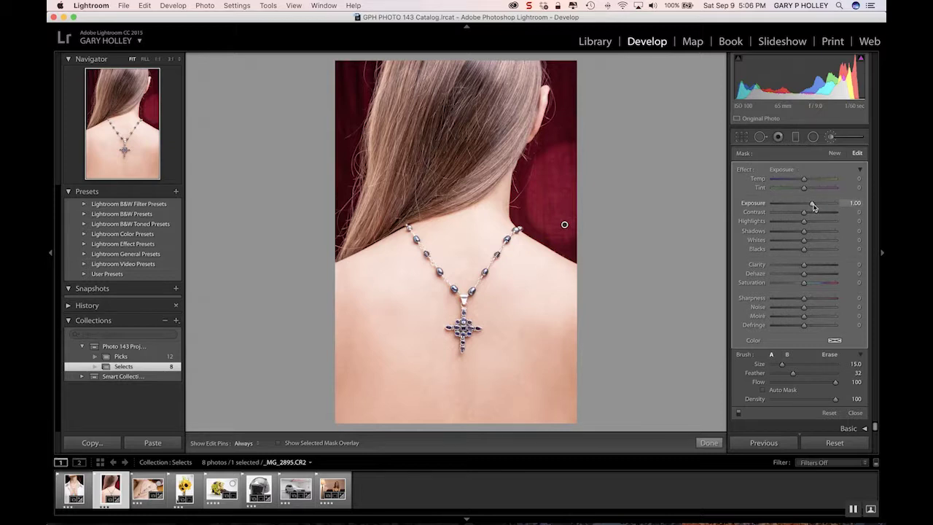
Lower the background mask's exposure to -2.00
drag(813, 204, 803, 208)
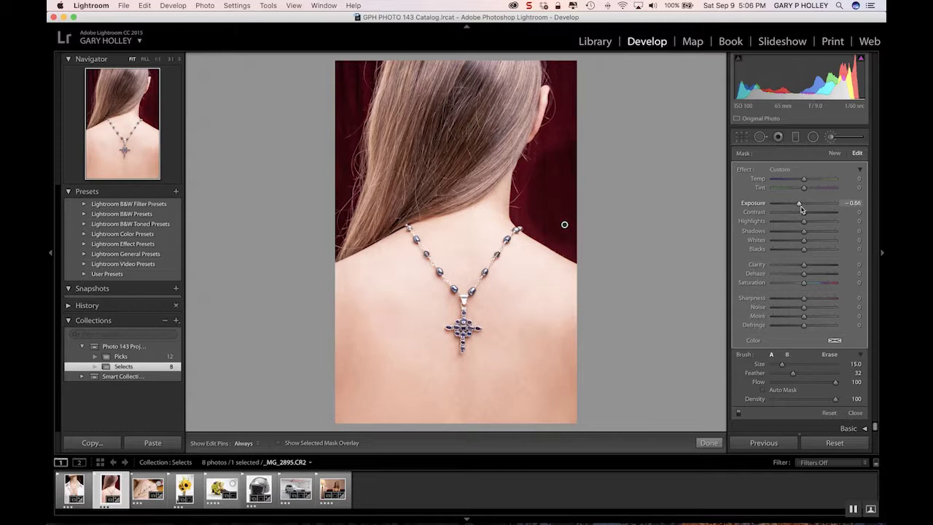
drag(799, 209, 793, 209)
drag(858, 204, 857, 204)
click(853, 203)
key(BackSpace)
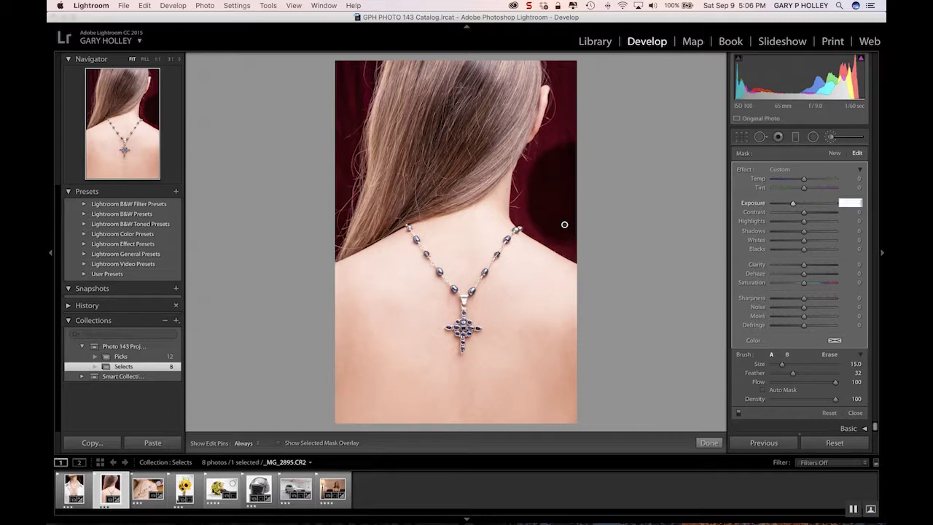
key(Return)
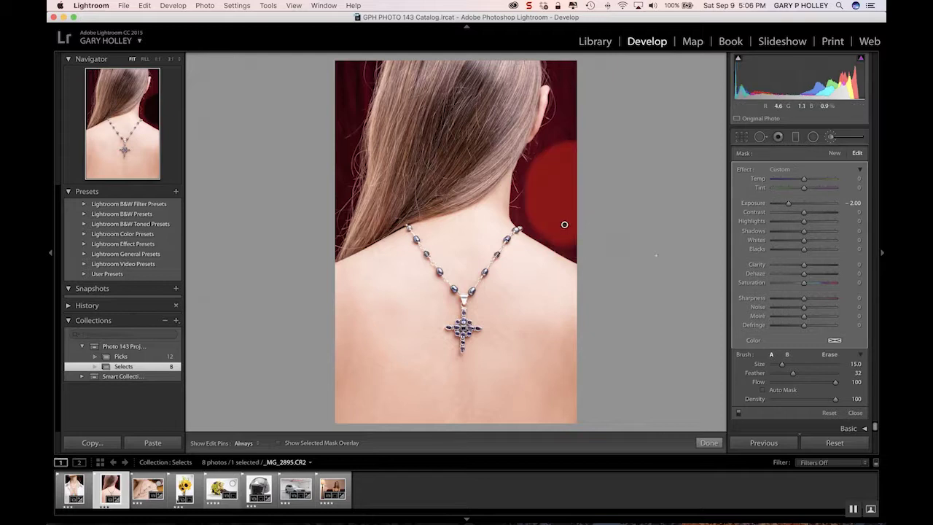
Extend the darkening mask over the rest of the background right of the neck and shoulder, and set the brush's feather to 48
key(h)
mouse_move(571, 124)
mouse_down()
mouse_move(558, 51)
mouse_move(580, 97)
mouse_move(572, 144)
mouse_move(539, 172)
mouse_move(531, 209)
mouse_move(578, 254)
mouse_up()
key(h)
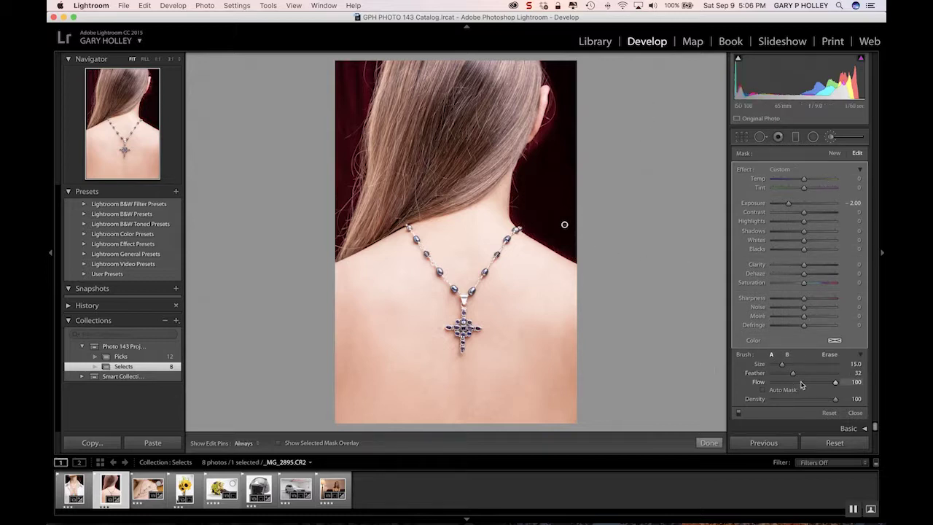
drag(793, 376, 804, 377)
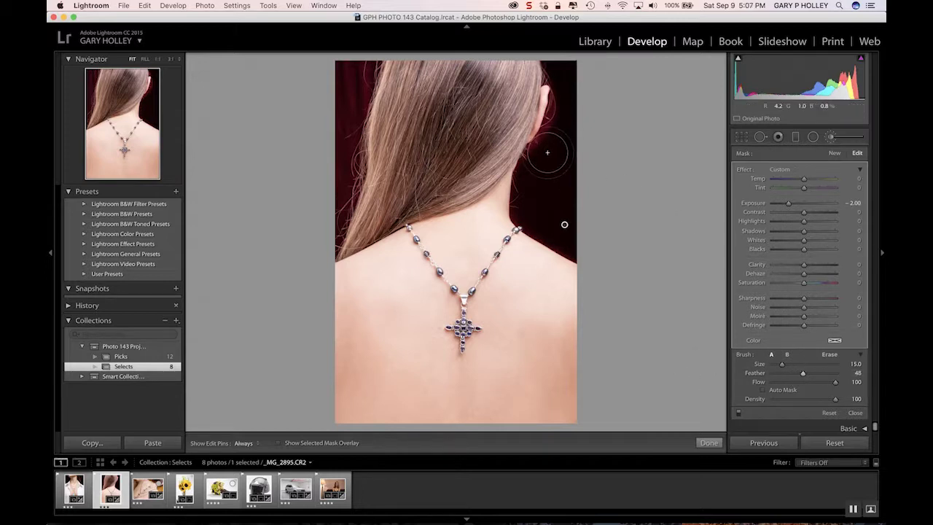
key(h)
key(h)
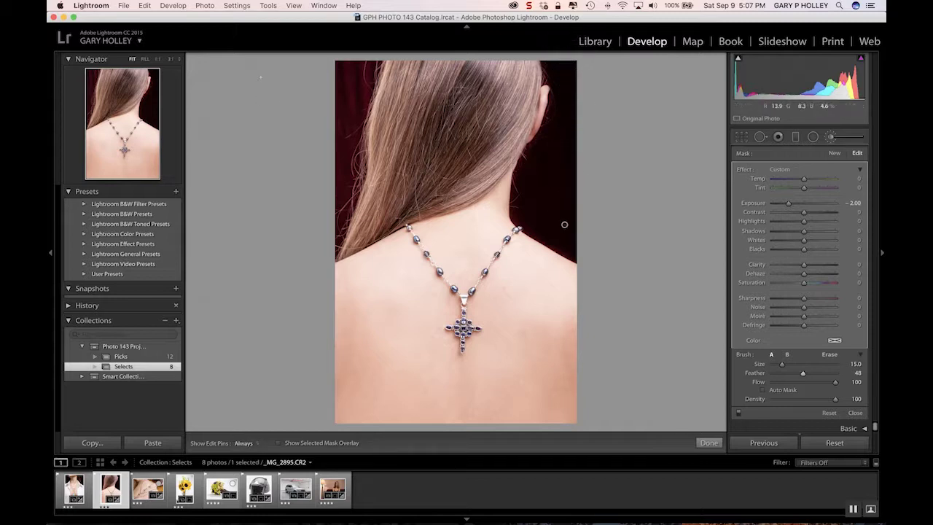
Extend the darkening mask over the red background to the left of the hair
key(h)
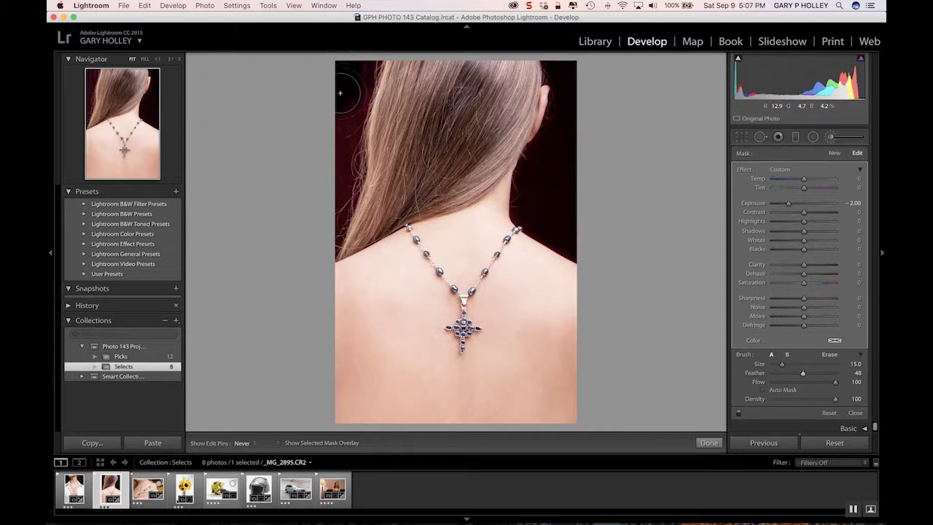
mouse_move(352, 49)
mouse_down()
mouse_move(346, 138)
mouse_move(313, 214)
mouse_up()
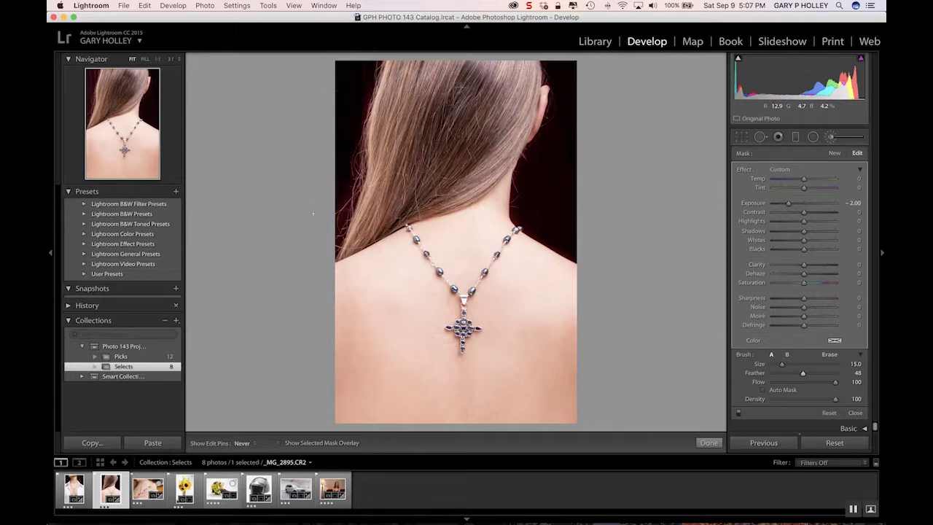
key(h)
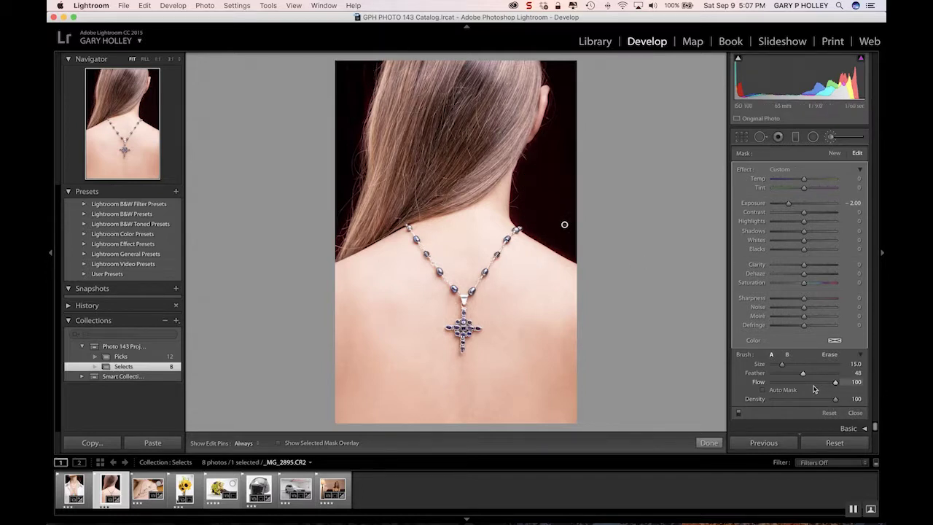
Set the brush's flow to 20 and build up the darkening mask over the background on both sides of the hair
drag(794, 387, 784, 388)
key(h)
key(h)
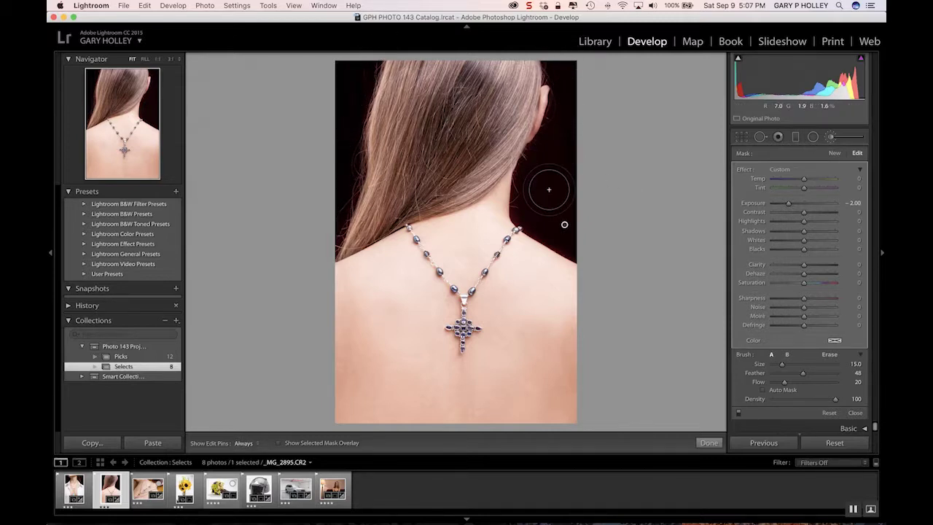
key(h)
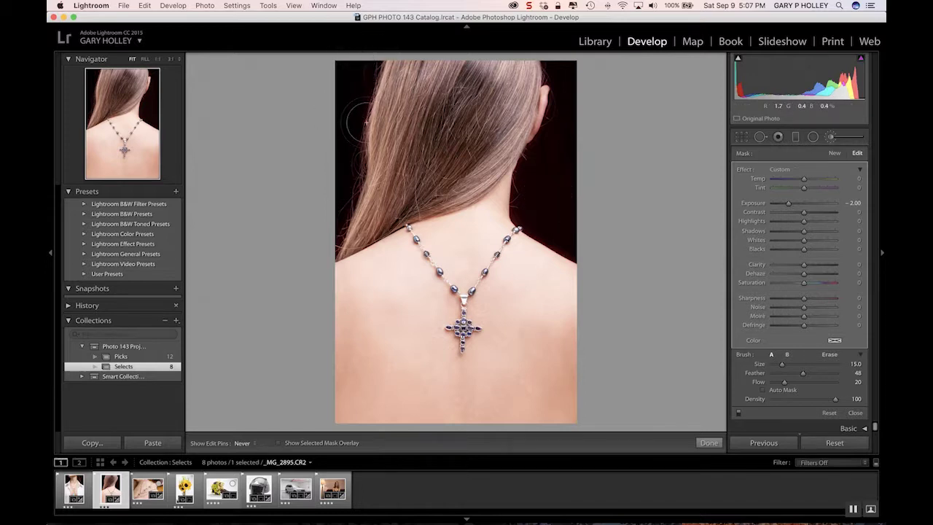
key(h)
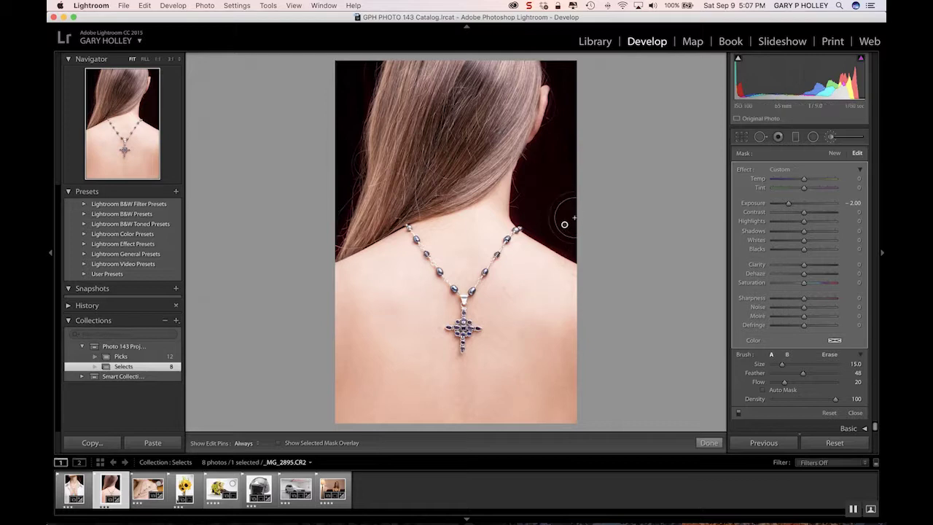
Reselect the background's darkening mask and show its mask overlay
mouse_move(565, 225)
click(853, 509)
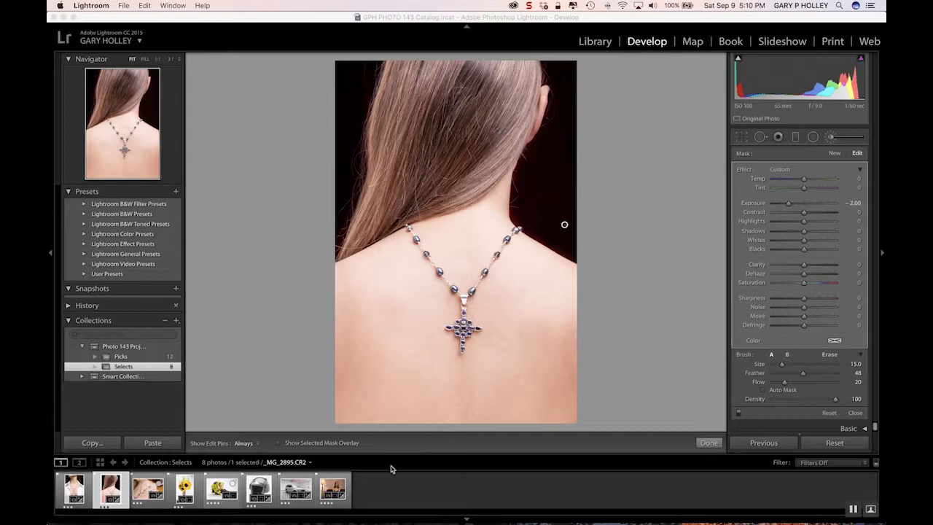
click(836, 154)
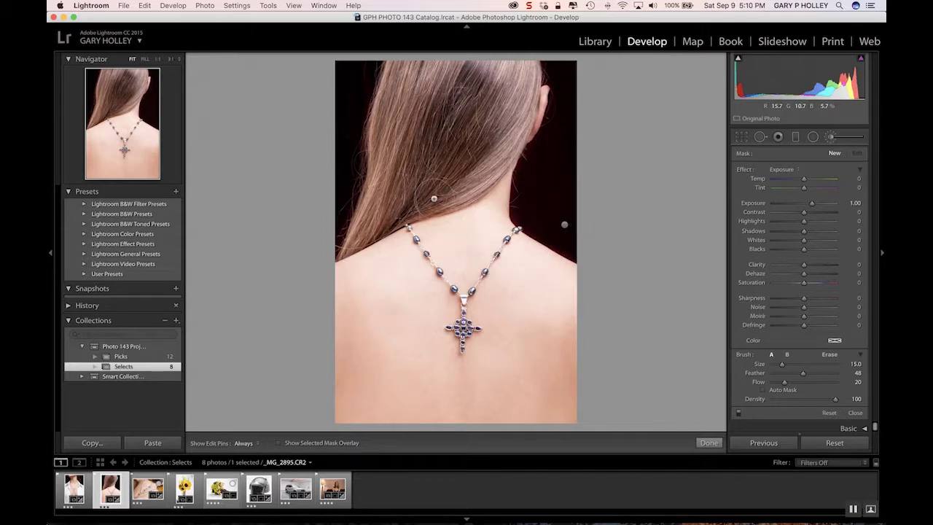
click(564, 225)
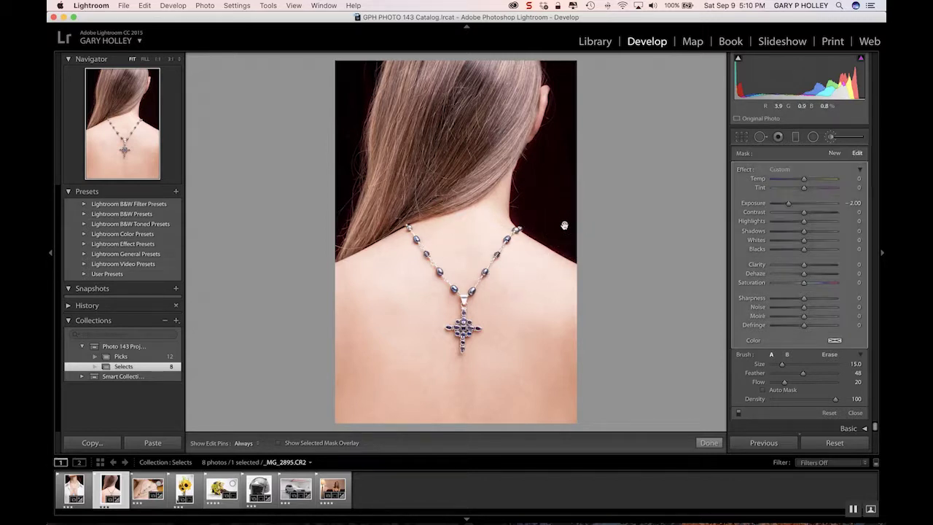
mouse_move(564, 226)
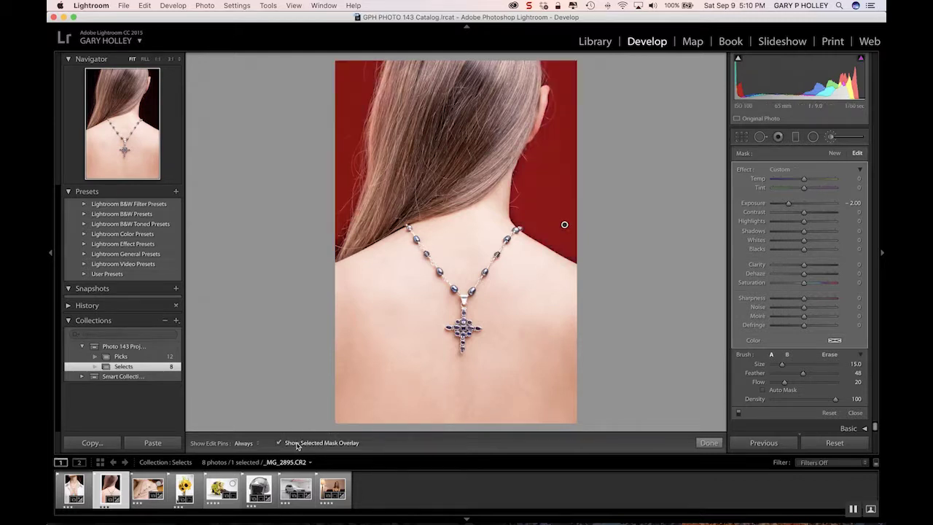
Brush the darkening mask onto the skin around the cross pendant with the overlay shown, and turn the overlay off
key(h)
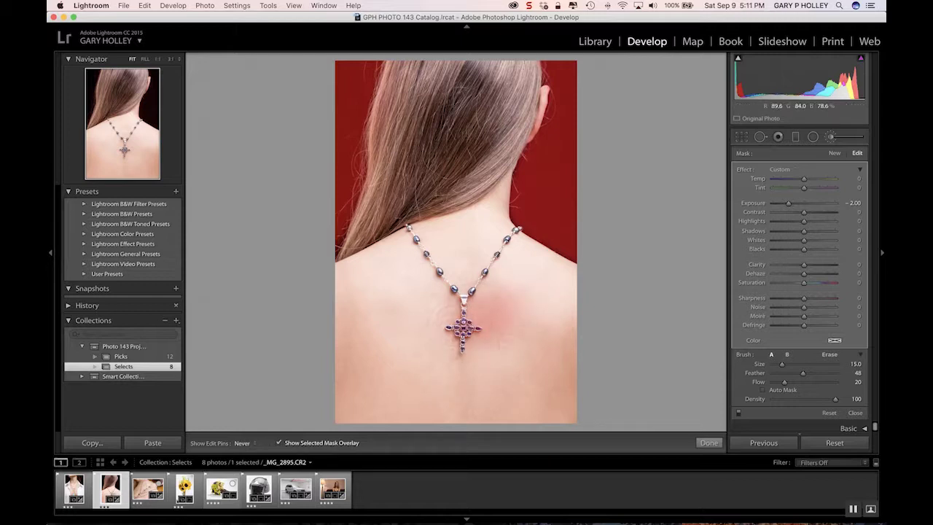
key(h)
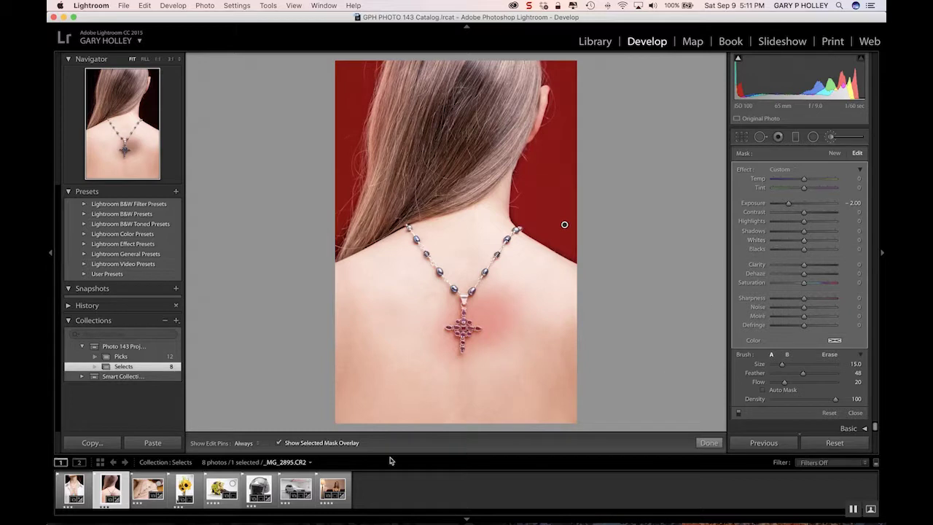
click(289, 445)
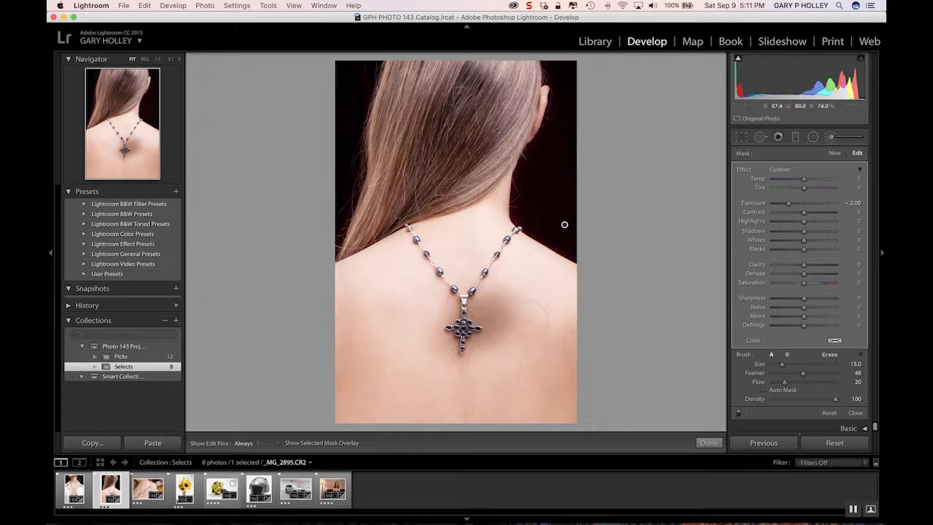
Erase the darkening mask from the skin and pendant with an eraser brush of size 22.4
click(833, 357)
drag(778, 367, 795, 369)
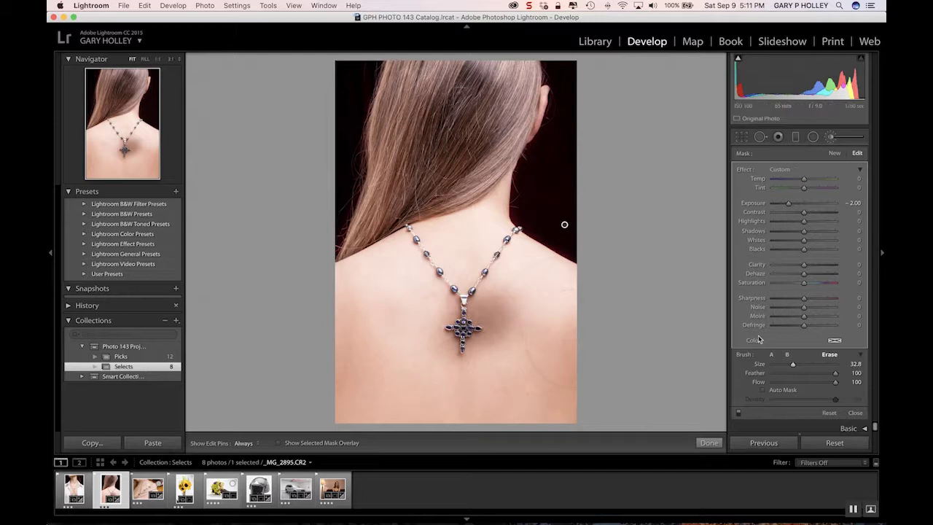
drag(794, 368, 777, 366)
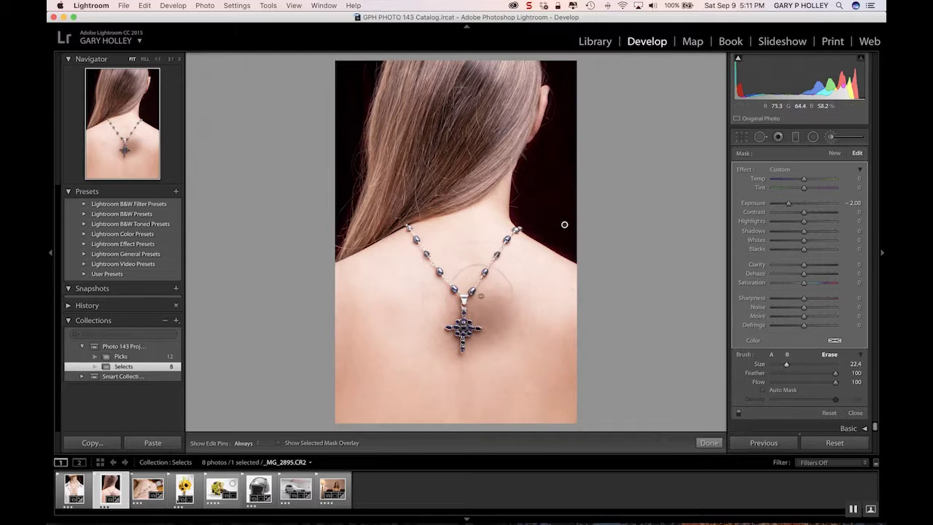
key(h)
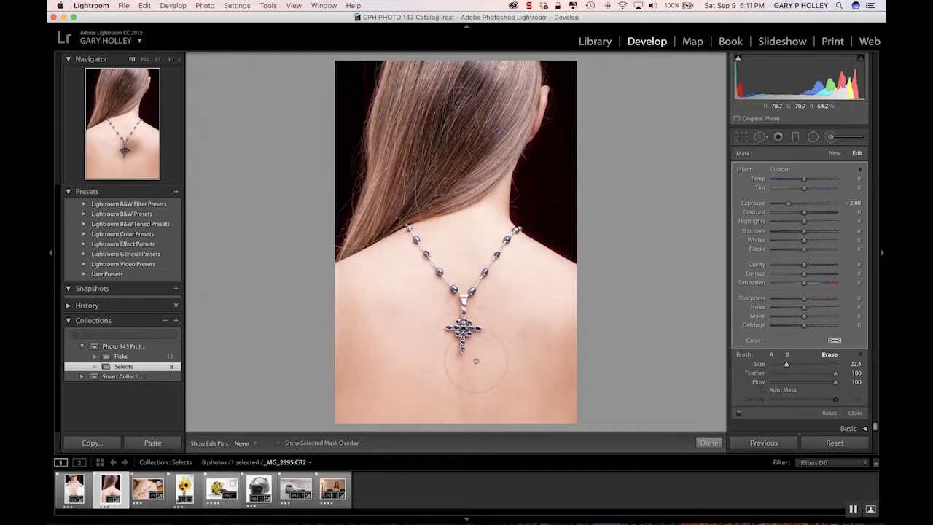
Try erasing the darkening mask from the background right of the neck, and undo the erasing
click(564, 224)
drag(559, 176, 560, 233)
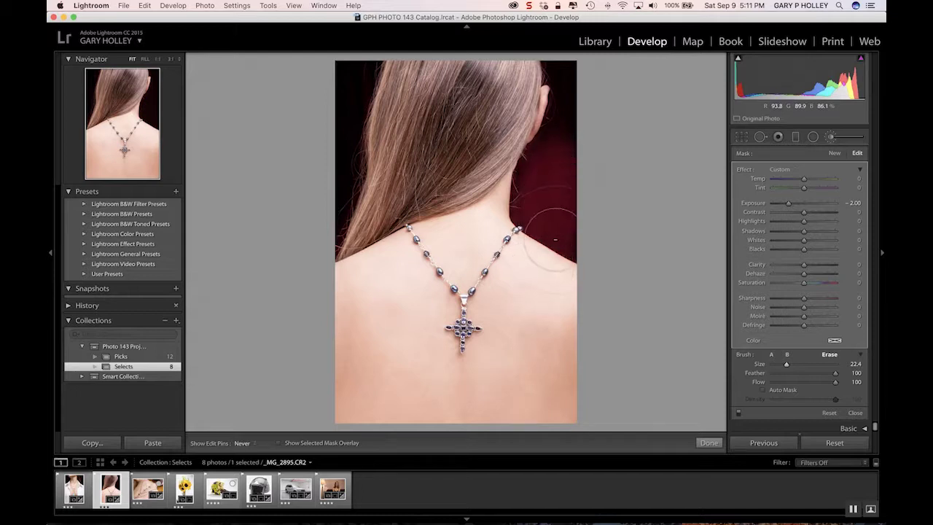
key(h)
key(super+z)
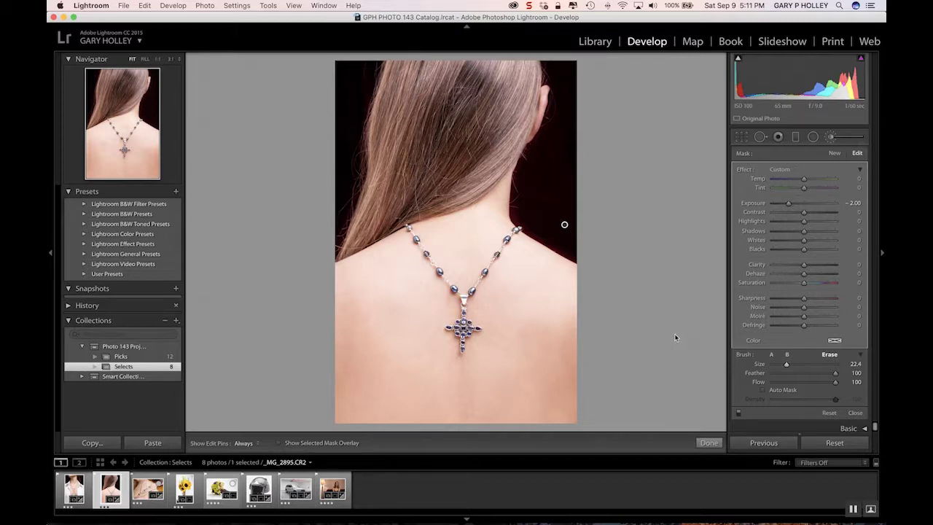
Start a new brush mask with exposure 1.00 and paint it down the hair at size 12.0 and flow 20
click(835, 153)
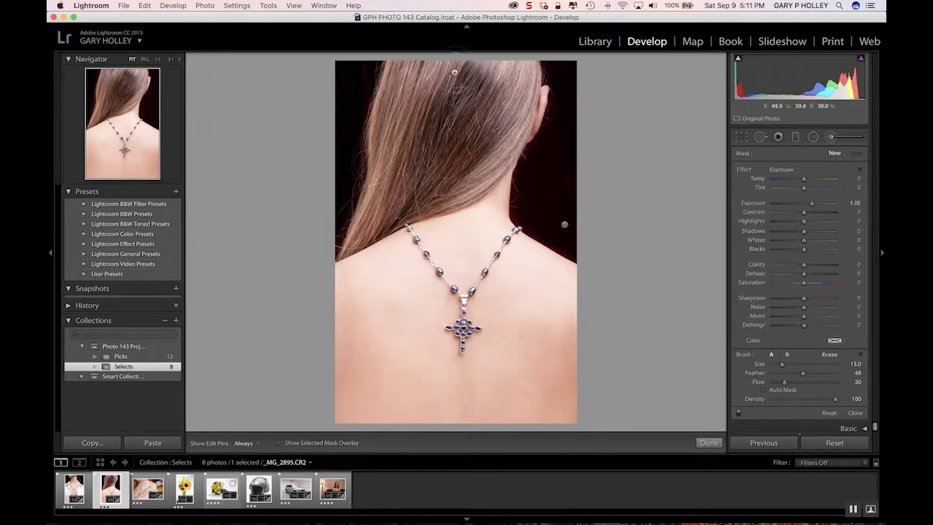
key(bracketleft)
key(h)
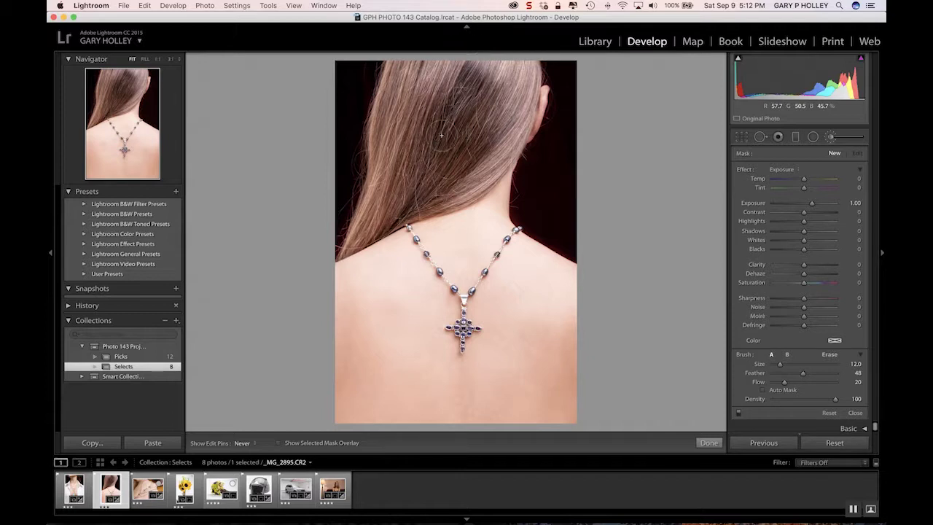
key(h)
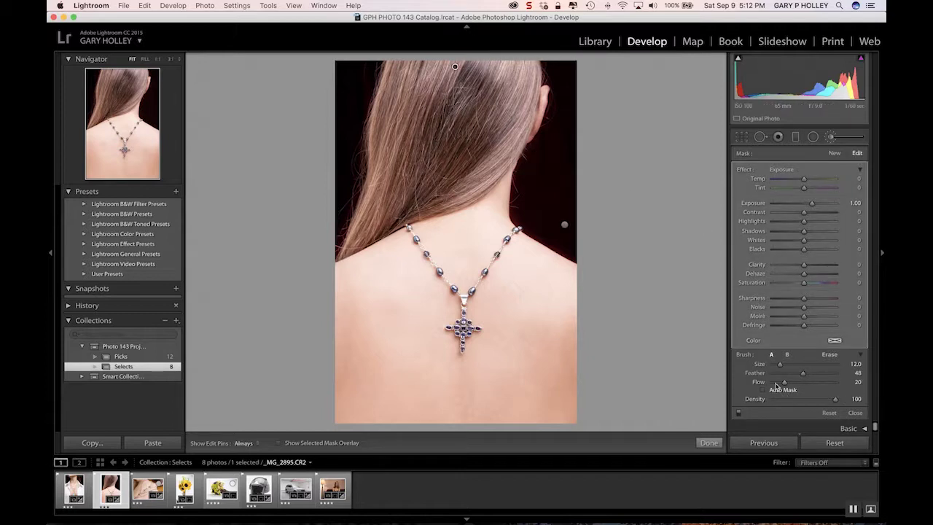
Raise the brush's flow to 100 and paint the brightening mask down the middle of the hair
drag(784, 384, 845, 384)
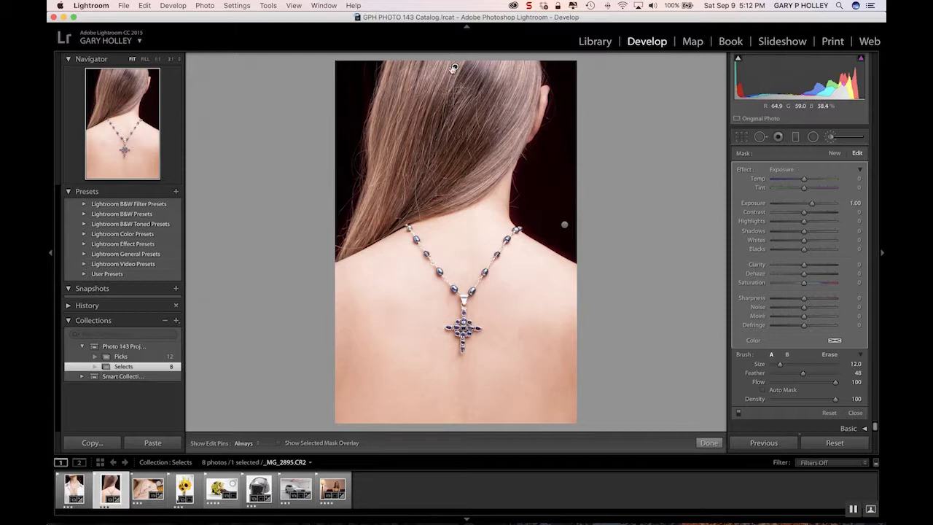
key(h)
drag(455, 67, 408, 188)
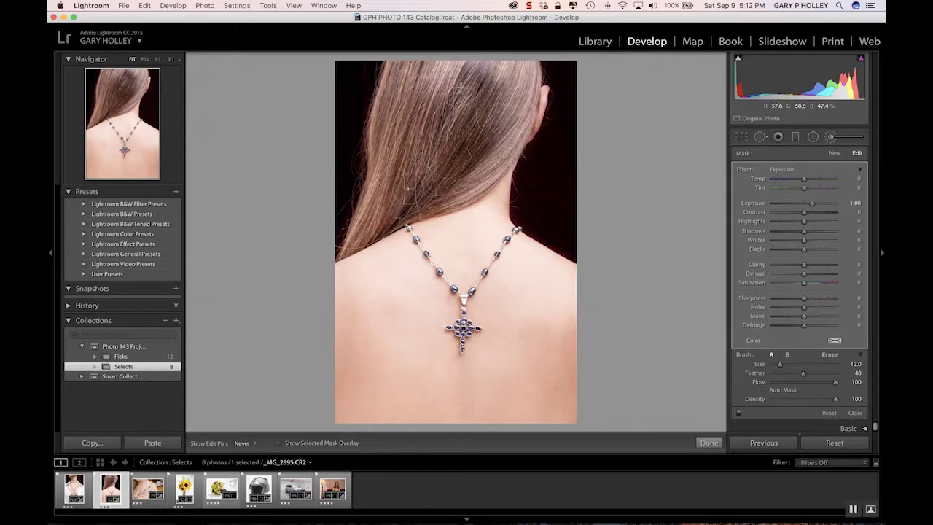
key(h)
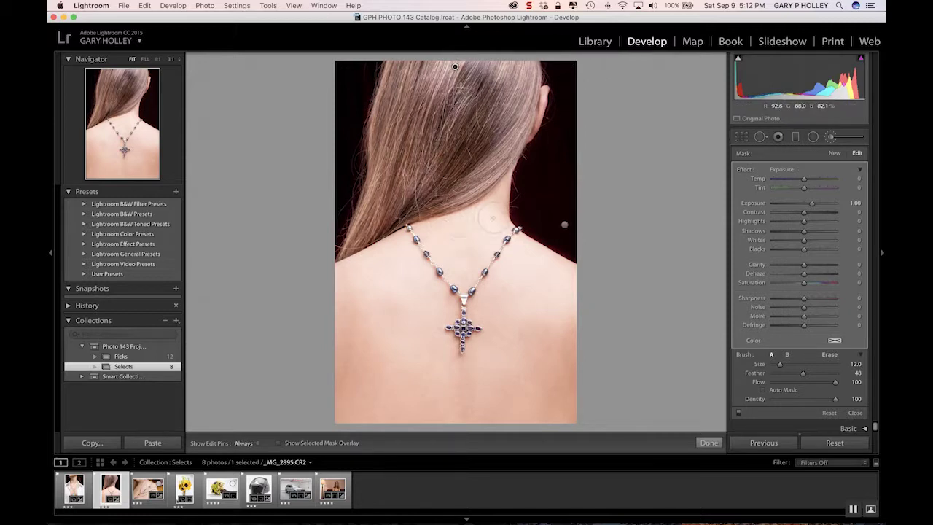
Try painting thin brightening streaks along the hair with a brush of size 5.0, undoing unwanted strokes
mouse_move(481, 61)
mouse_down()
mouse_move(488, 72)
mouse_move(507, 56)
mouse_up()
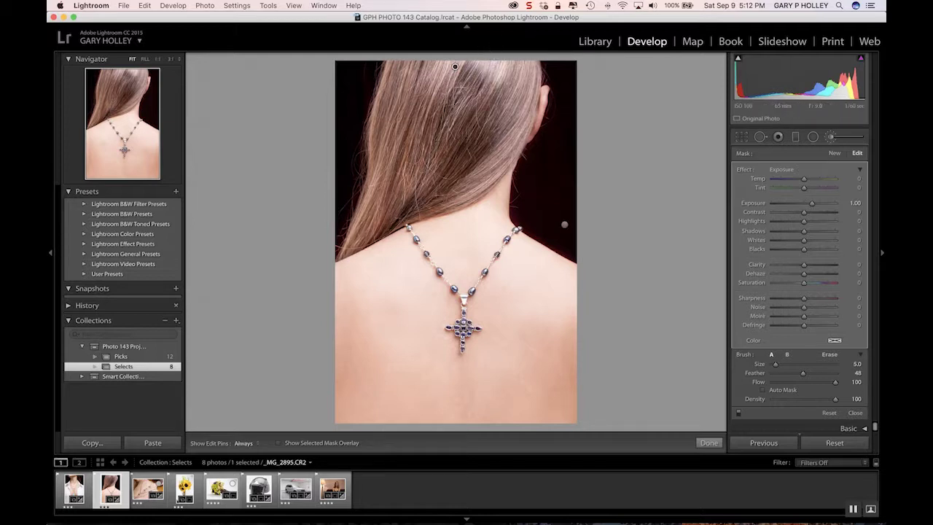
drag(481, 104, 482, 104)
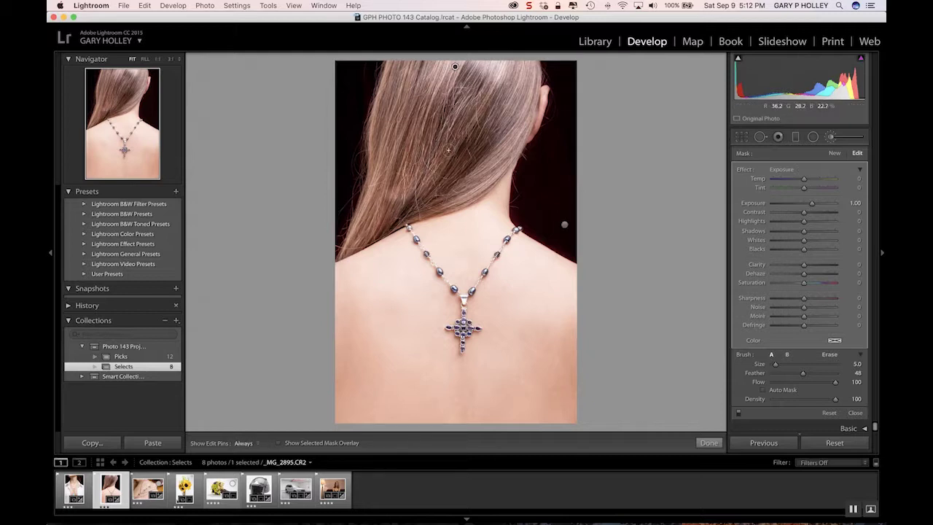
key(super+z)
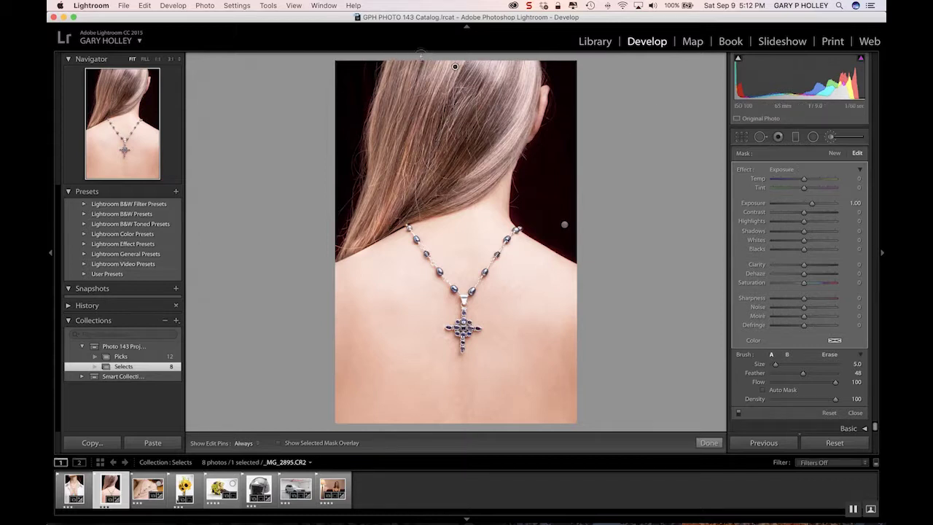
drag(416, 63, 381, 193)
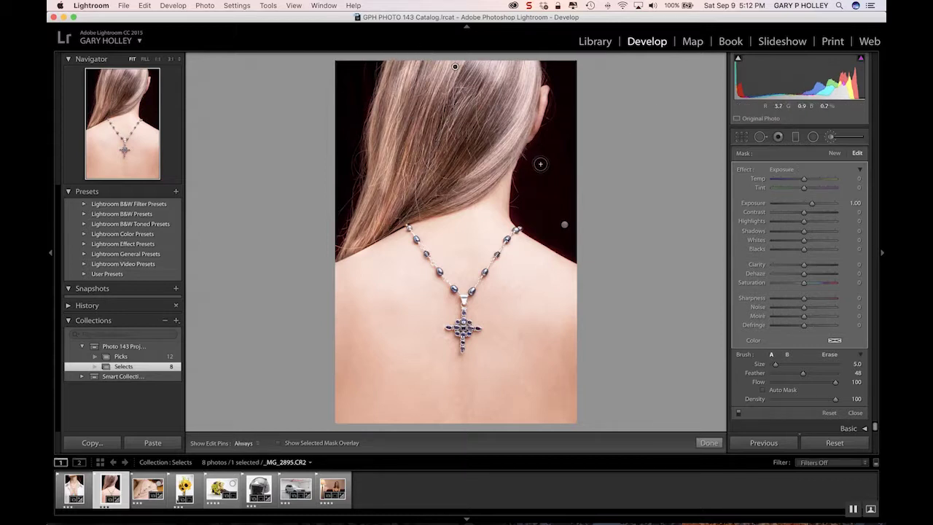
key(super+z)
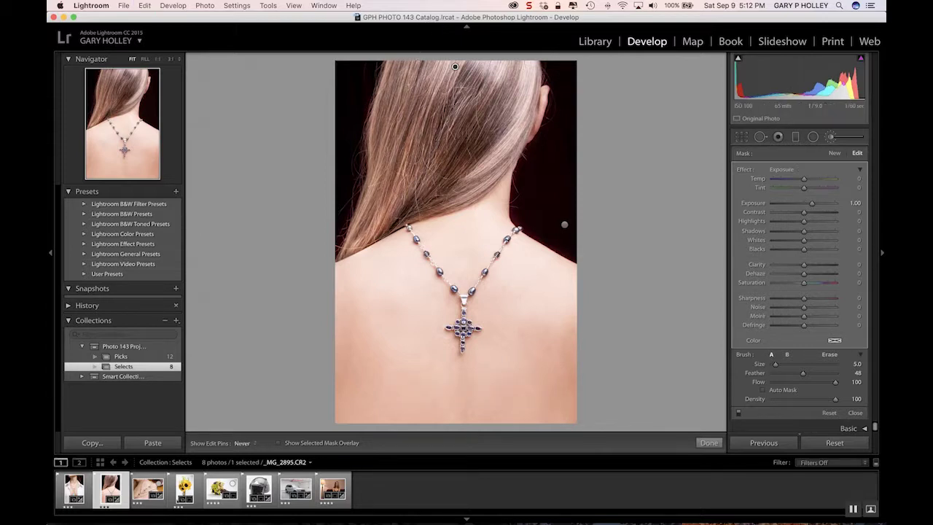
key(h)
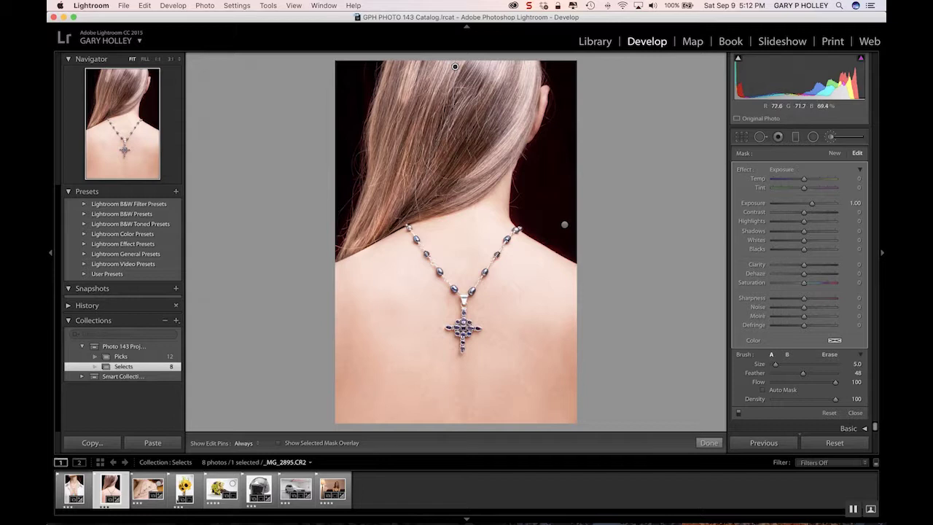
key(ctrl+z)
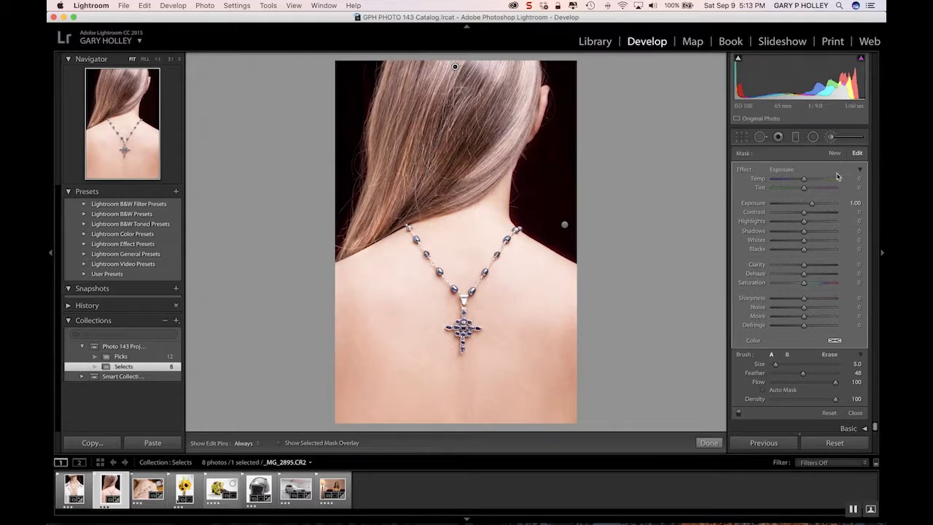
Try a warmer temperature on the hair-brightening mask, and delete that mask
mouse_move(806, 182)
mouse_down()
mouse_move(827, 182)
mouse_move(814, 185)
mouse_up()
drag(812, 186, 809, 186)
click(565, 226)
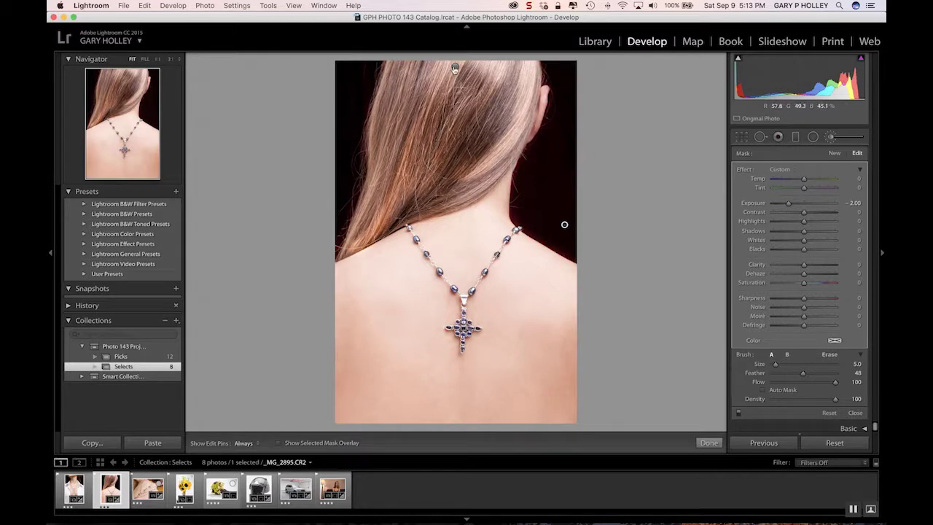
mouse_move(455, 68)
key(Delete)
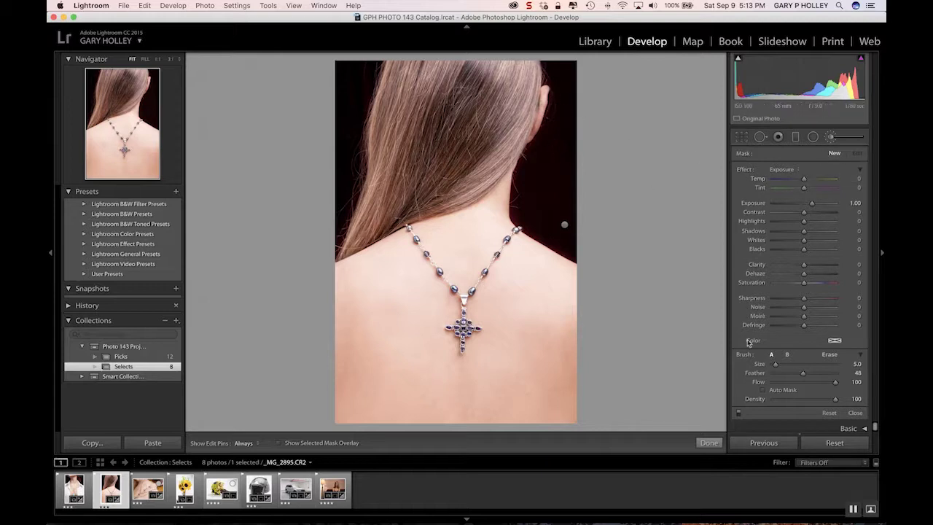
Paint a new exposure 1.00 mask over the hair with a brush of size 20.3, feather 100 and flow 65
mouse_move(835, 382)
mouse_down()
mouse_move(812, 383)
mouse_move(784, 365)
mouse_move(848, 377)
mouse_up()
key(h)
mouse_move(446, 128)
mouse_down()
mouse_move(469, 69)
mouse_move(439, 136)
mouse_up()
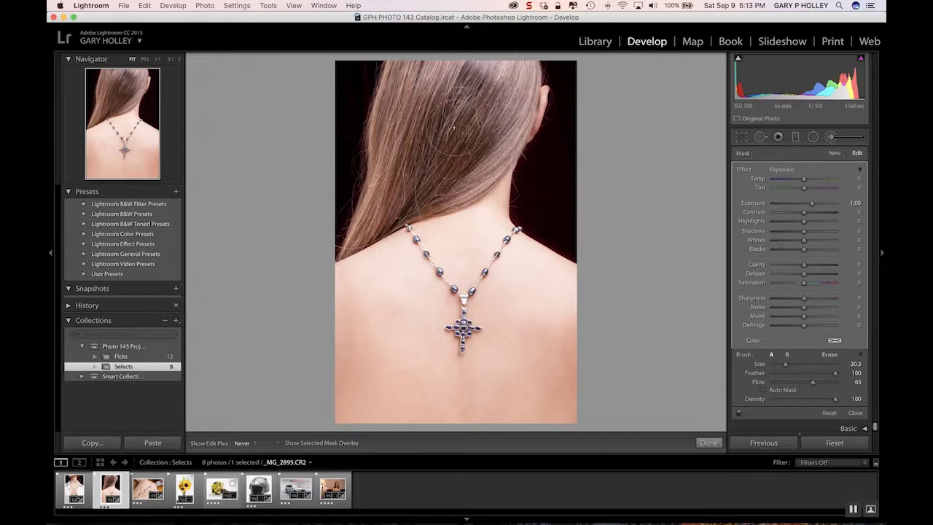
key(h)
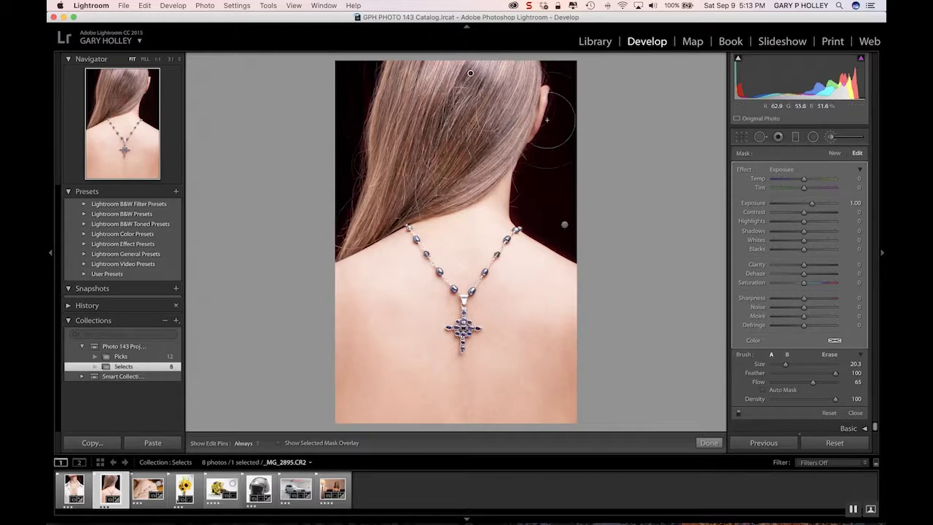
Compare the hair with and without the last brightening stroke by undoing and redoing it
key(super+z)
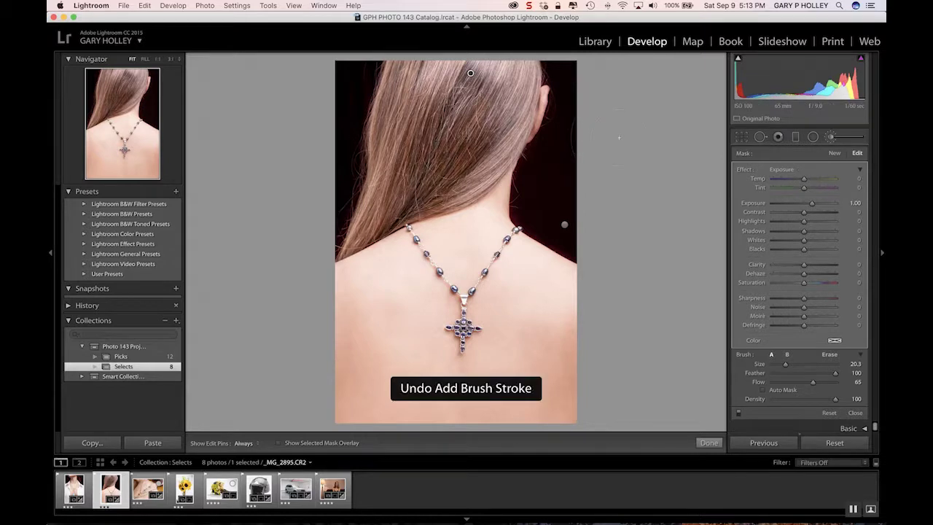
key(super+shift+z)
scroll(471, 73, down, 3)
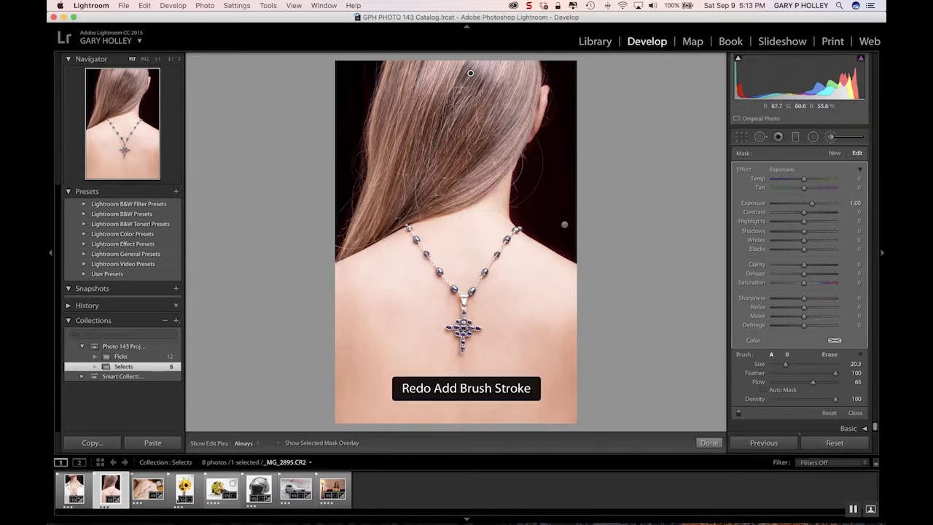